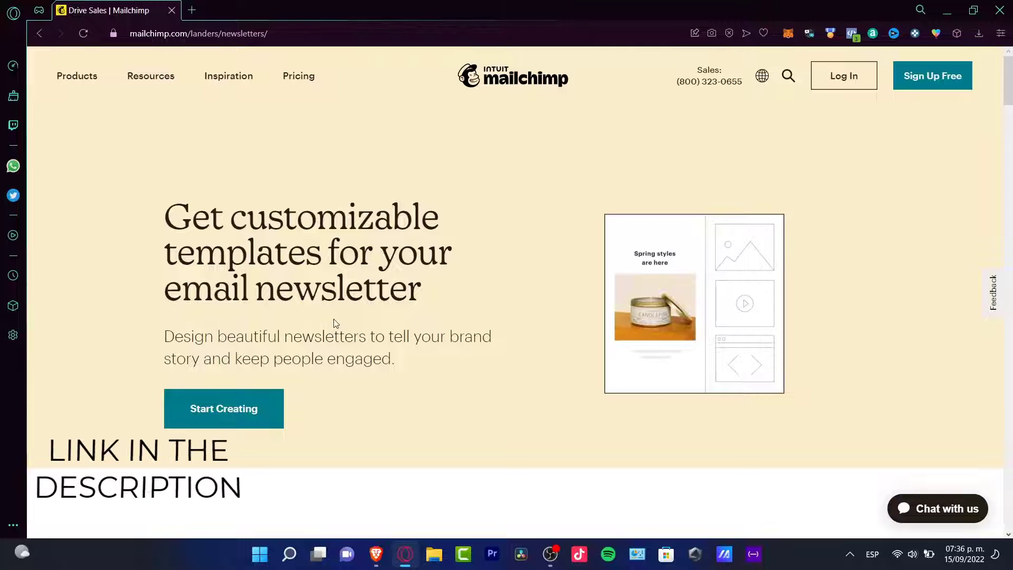
- Open the sign-up form from the newsletter landing page and request the login verification code by email
left_click(263, 418)
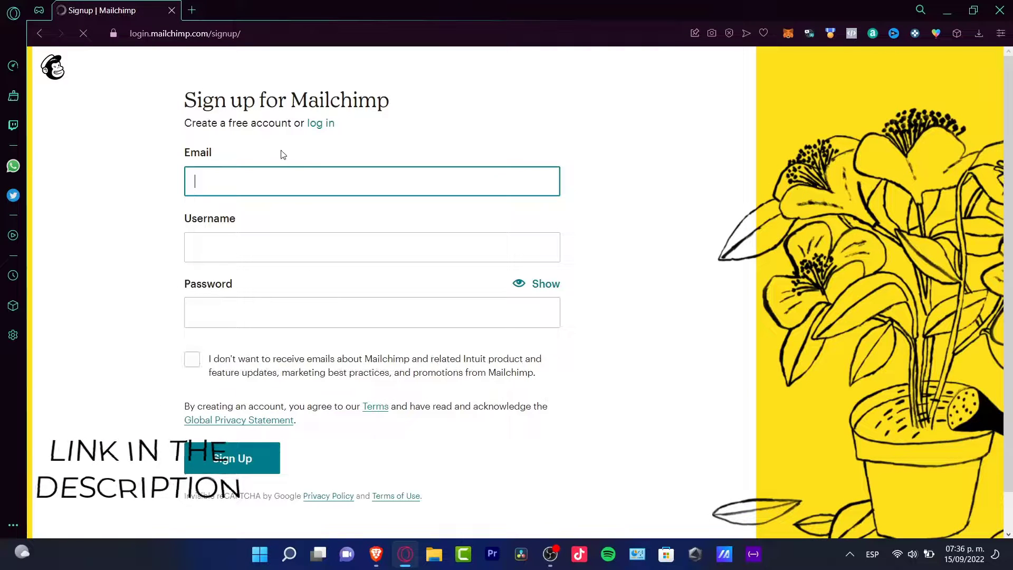
left_click(376, 173)
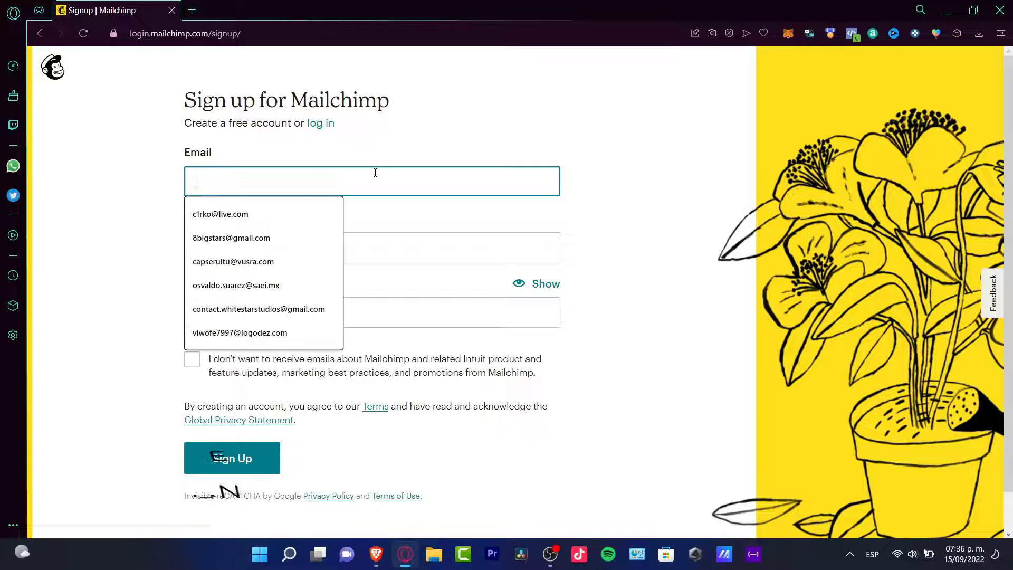
left_click(356, 156)
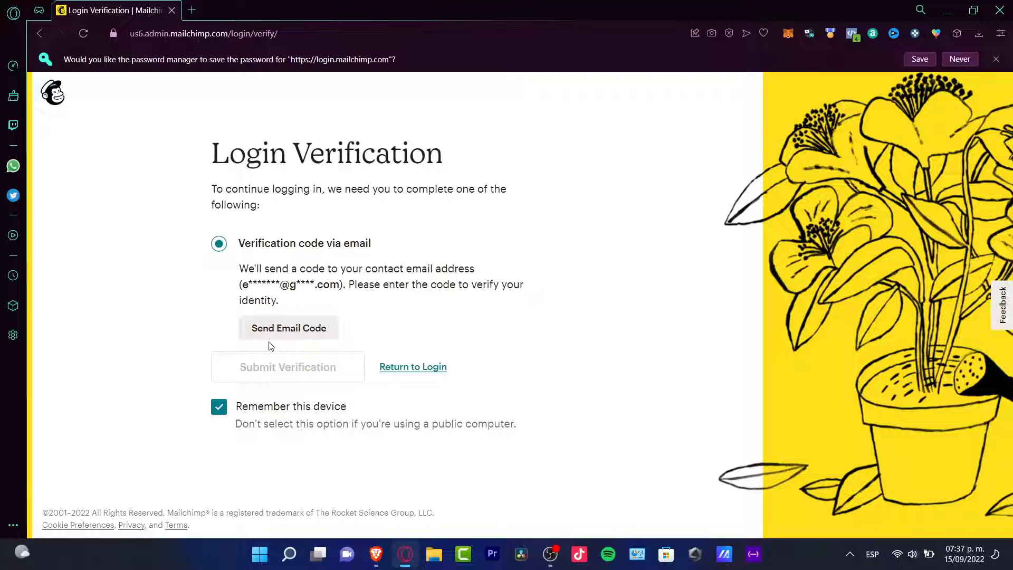
left_click(320, 330)
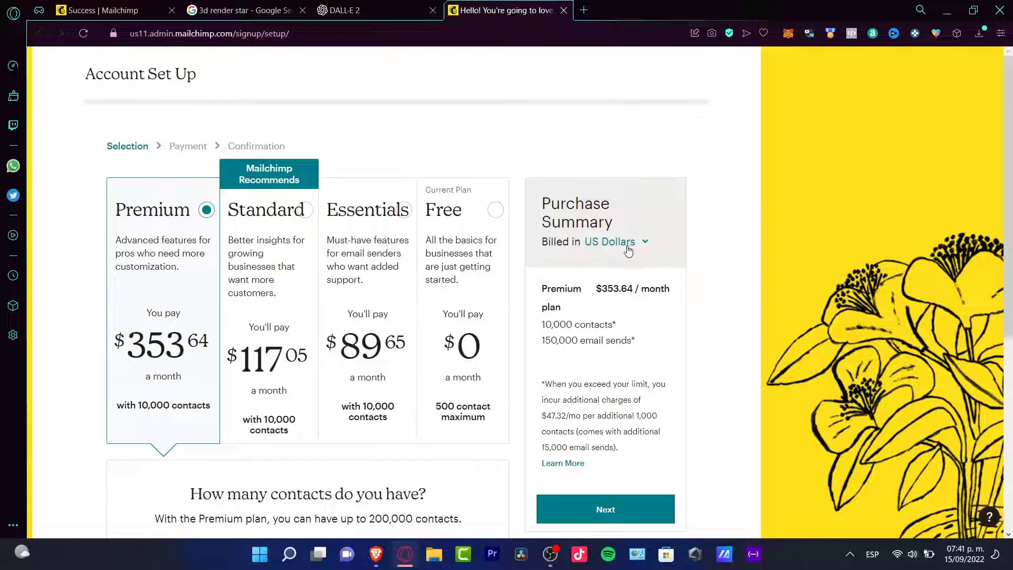
- Compare the Standard and Essentials plans, choose the Free plan and continue the account setup
left_click(290, 387)
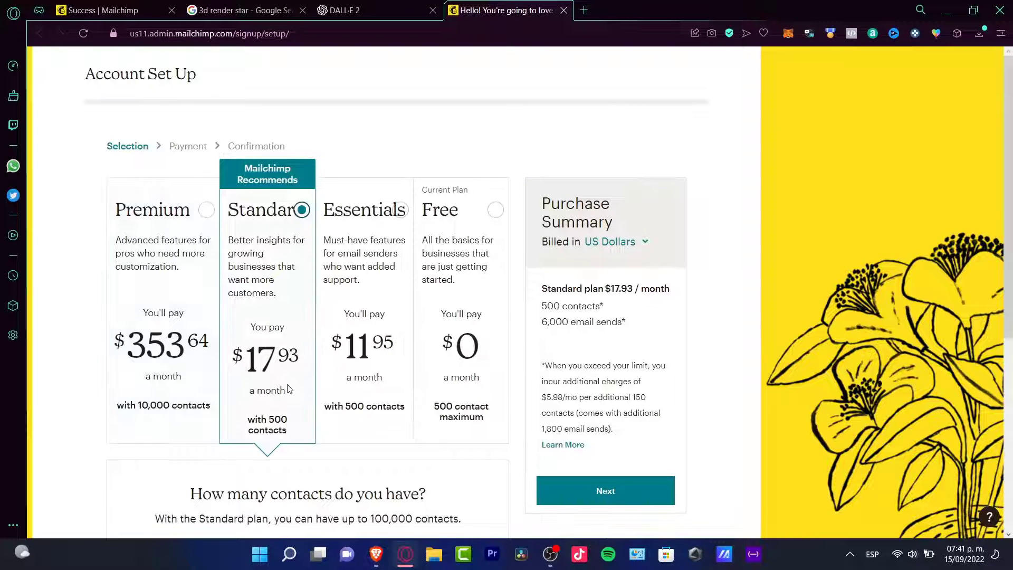
left_click(389, 257)
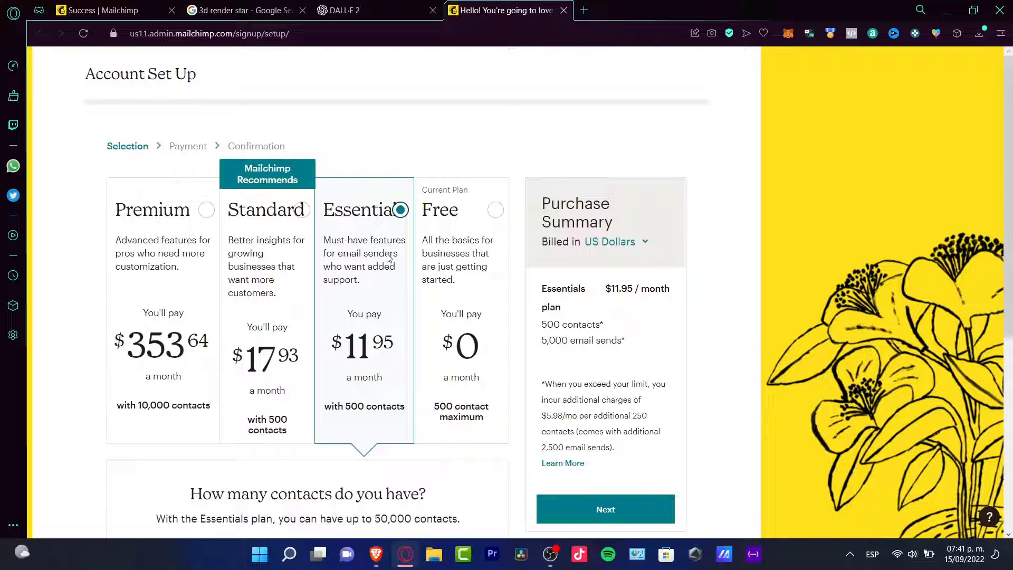
left_click(467, 285)
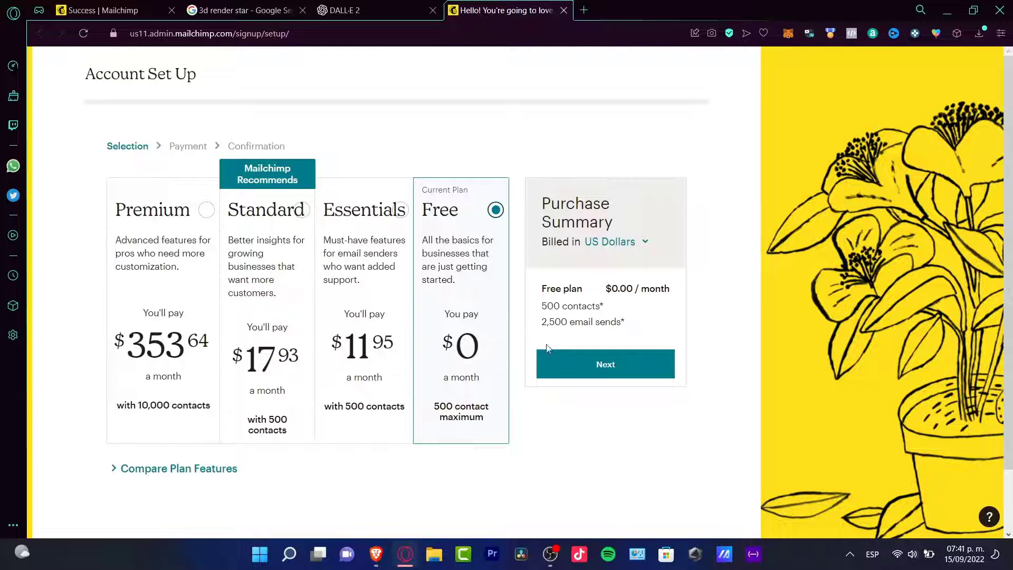
left_click(575, 365)
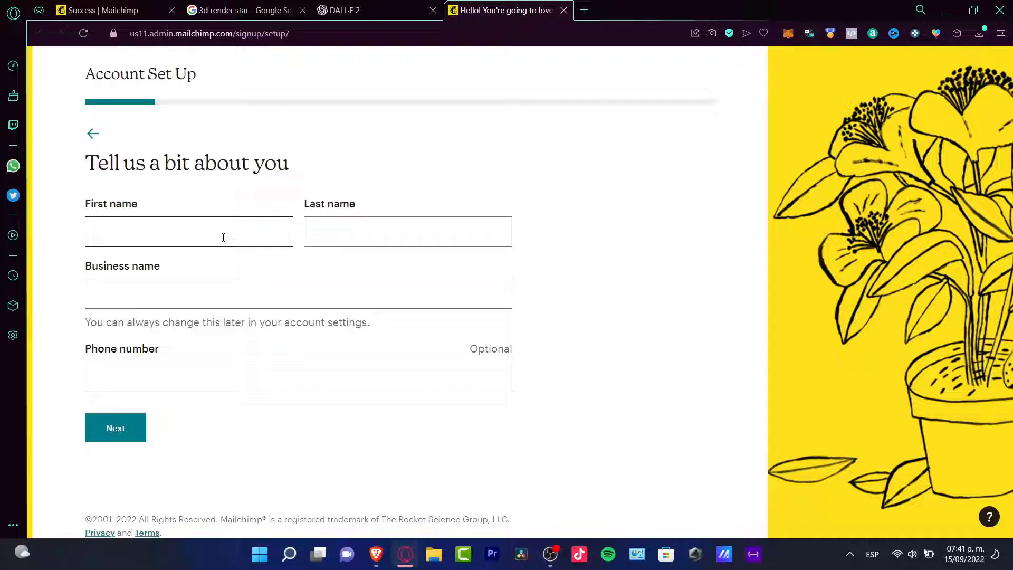
- Fill in the account holder's first name, last name, business name and phone number, and submit them without allowing promotional calls
left_click(249, 232)
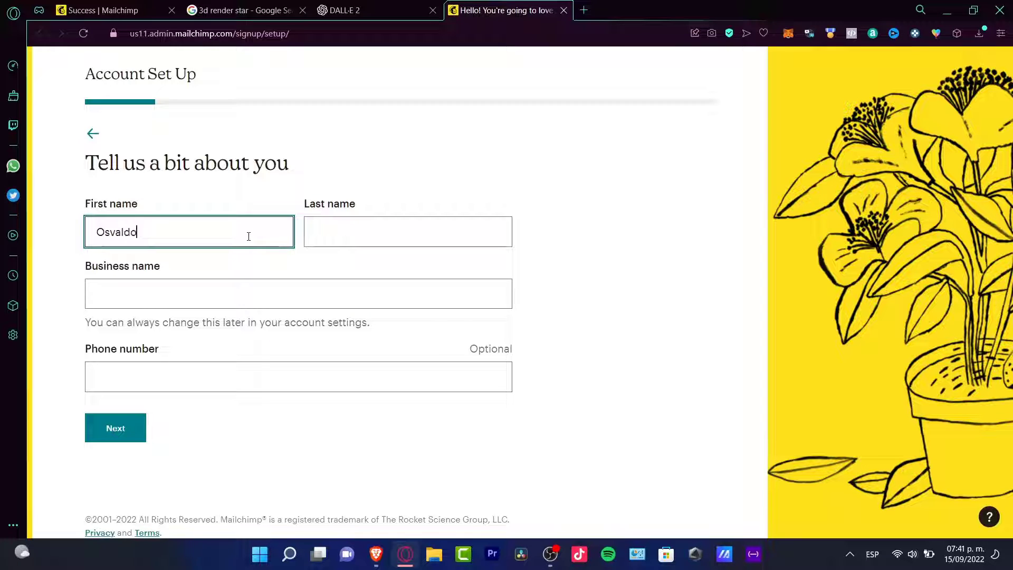
key("Tab")
key("Tab")
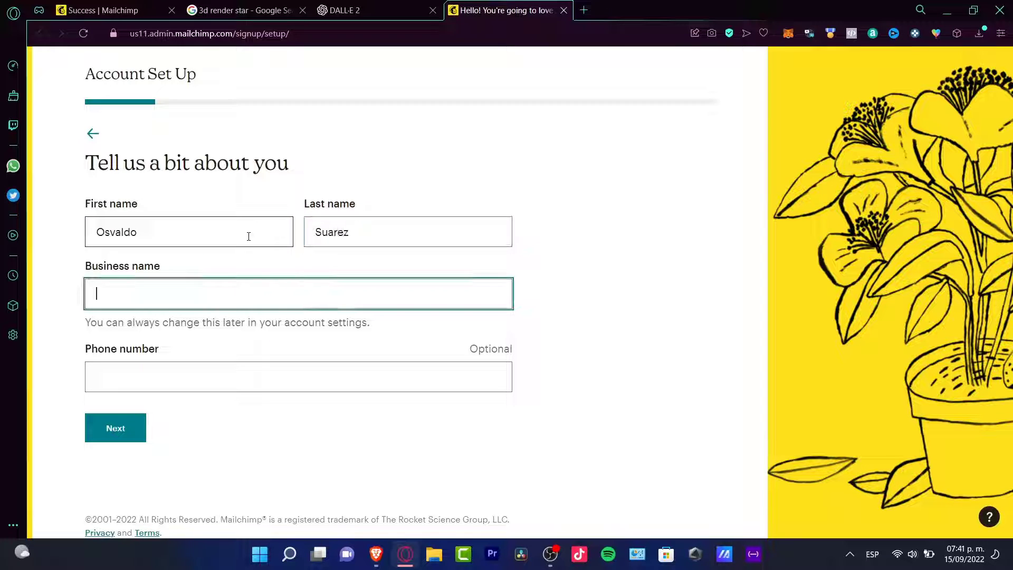
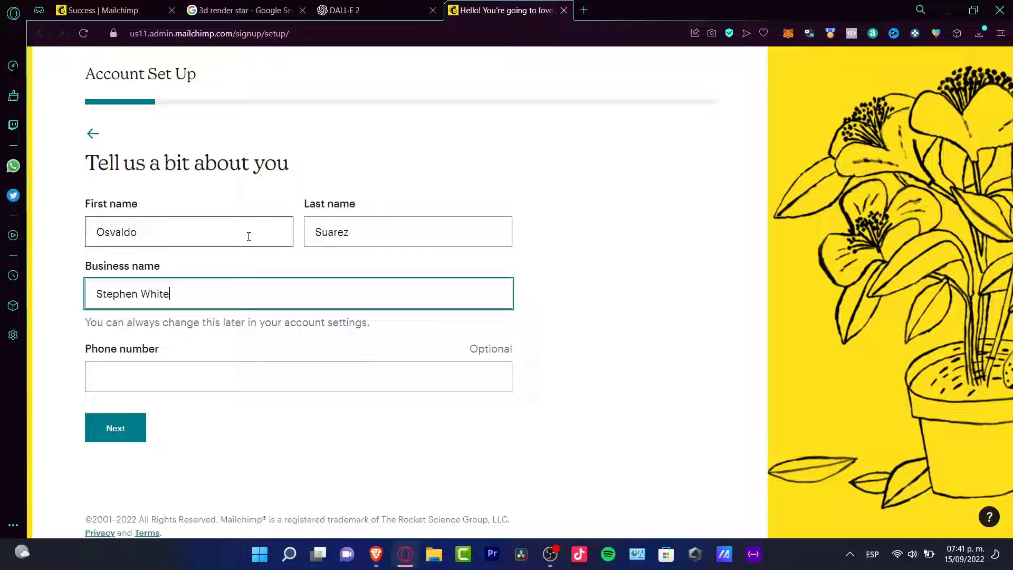
key("Tab")
type("+52")
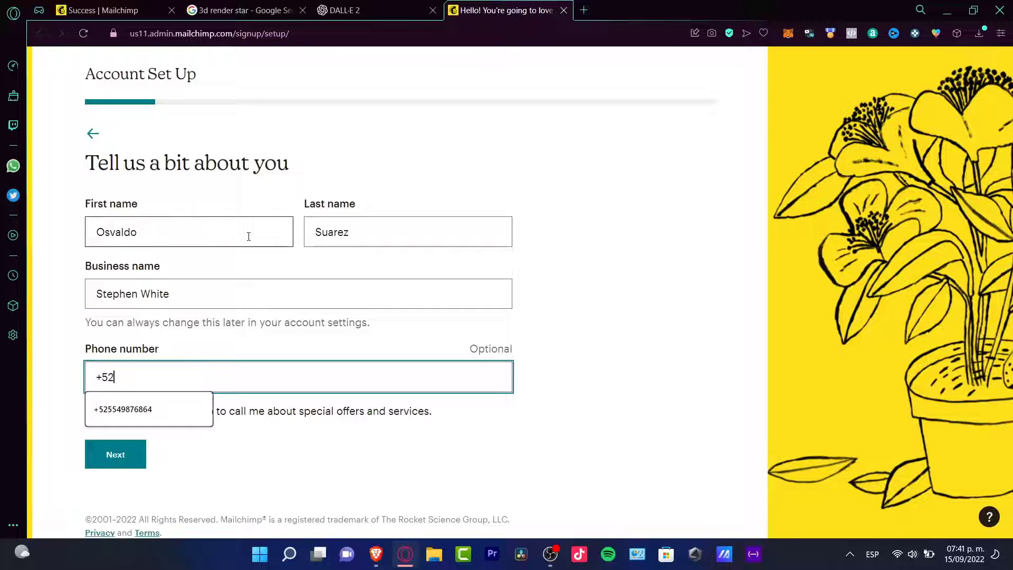
left_click(127, 409)
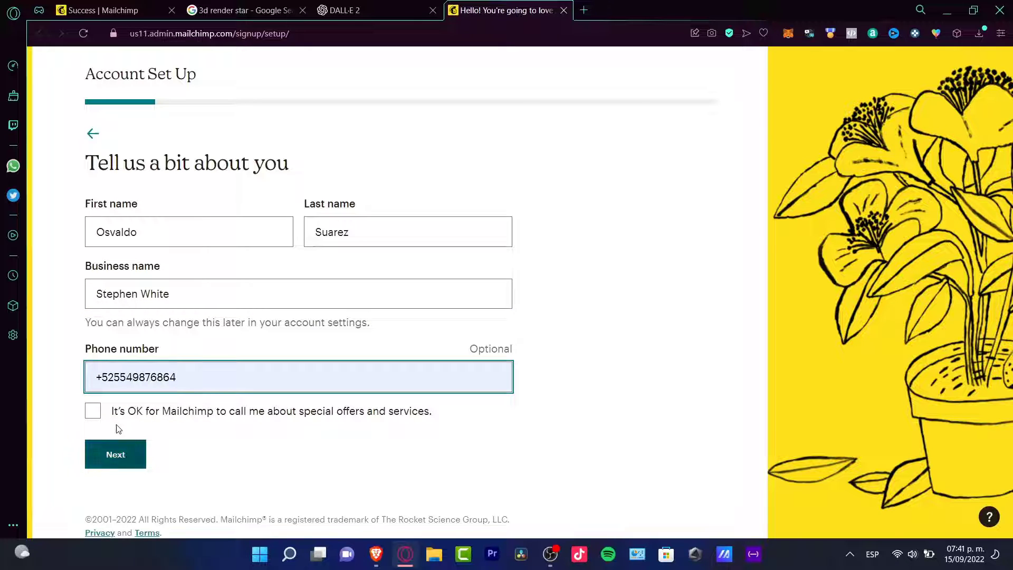
left_click(104, 448)
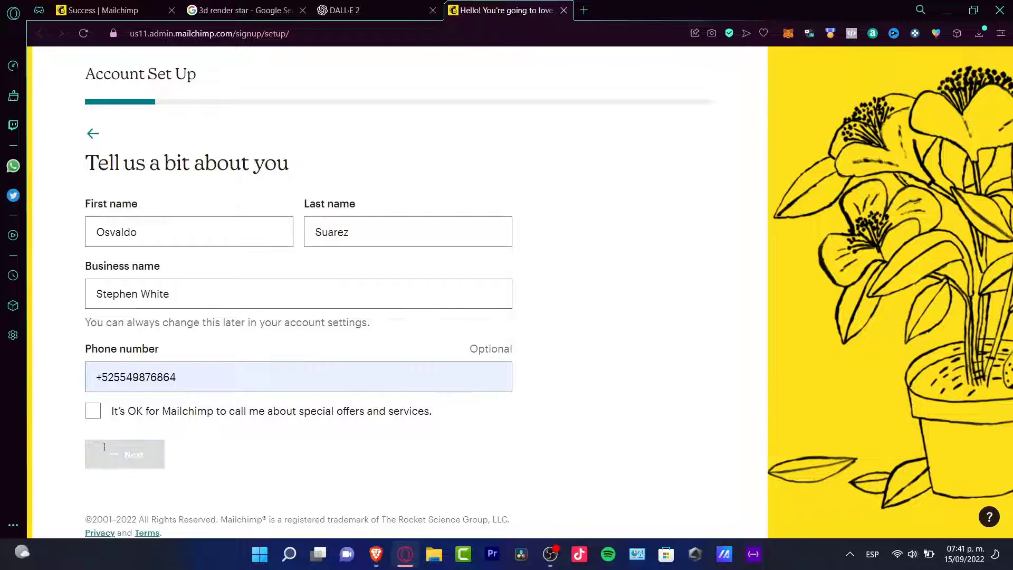
- Enter the street address for the business and continue to the question about goals
left_click(235, 266)
type("P")
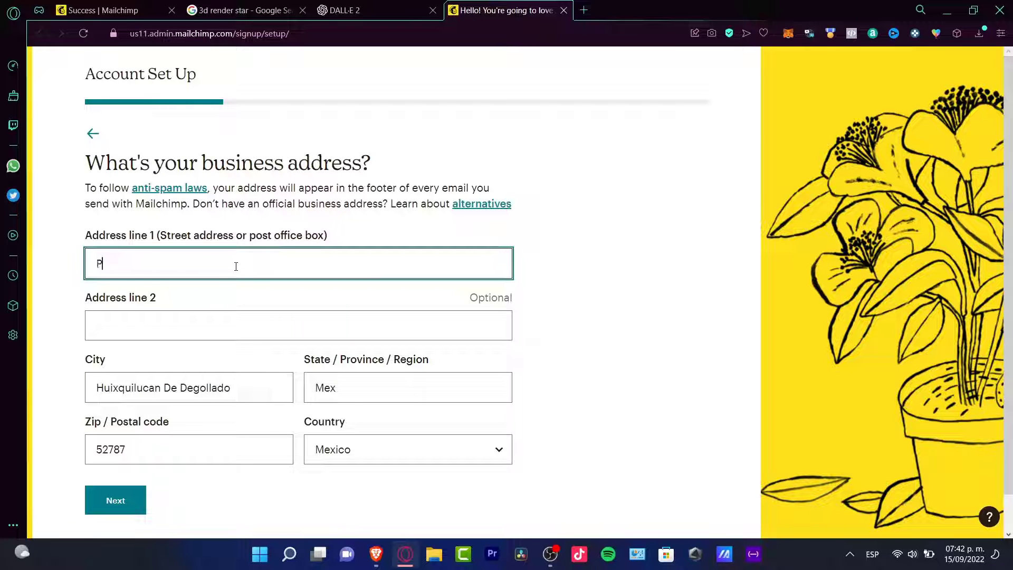
type("erif")
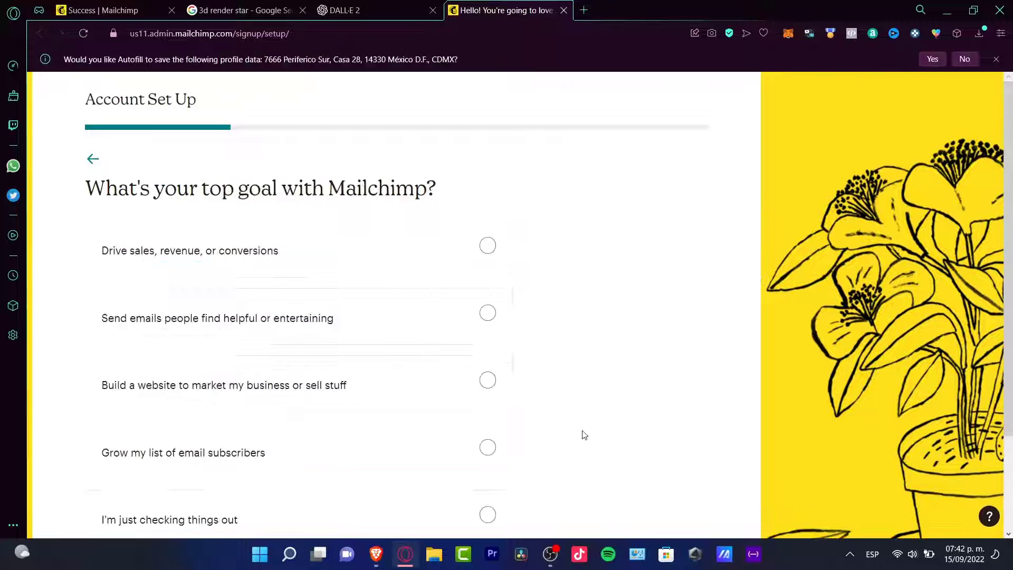
- Choose "Grow my list of email subscribers" as the top goal and continue
scroll(585, 435, "down", 2)
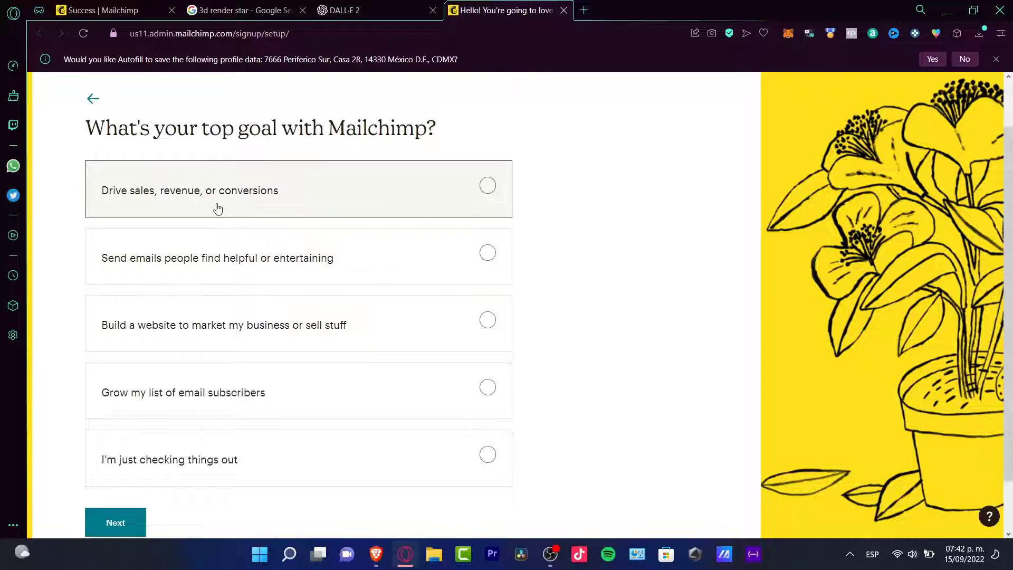
left_click(219, 398)
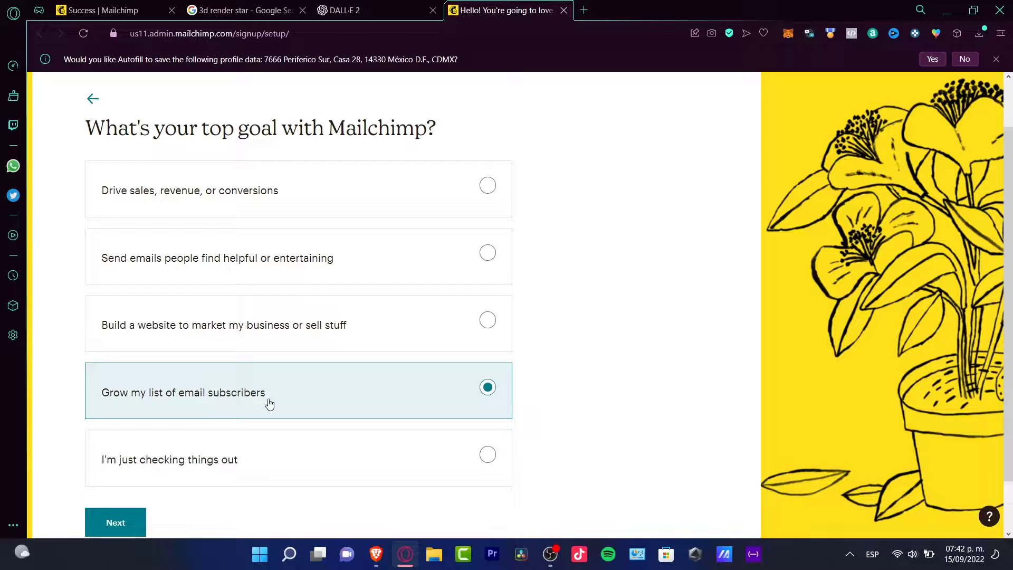
left_click(121, 524)
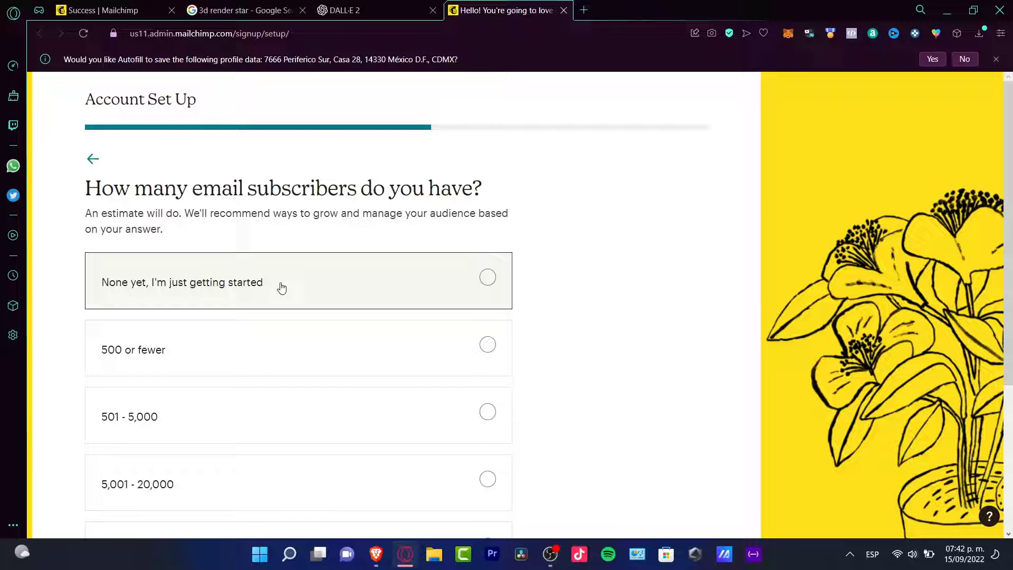
- Set the number of email subscribers to "500 or fewer" and continue
left_click(272, 359)
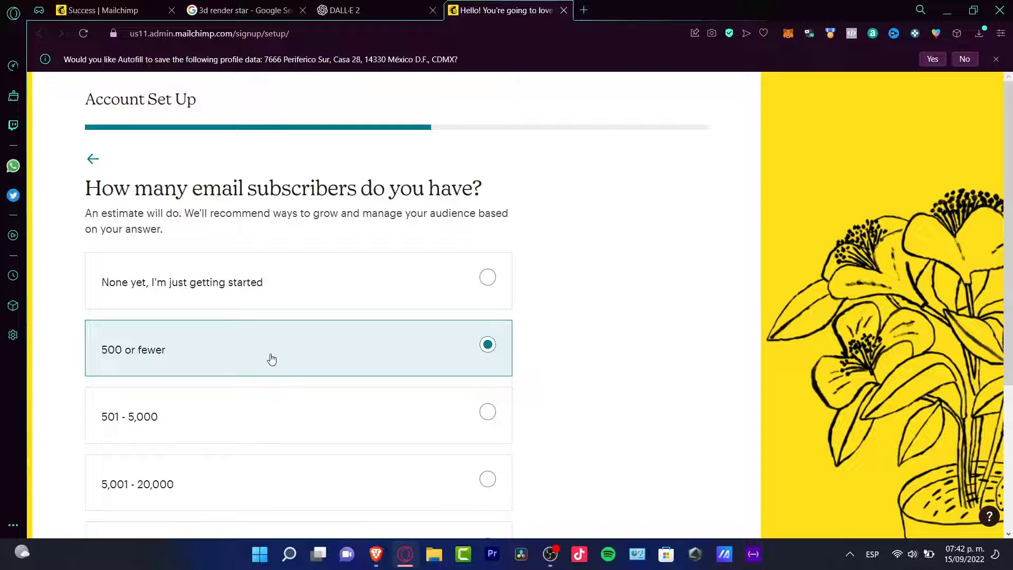
scroll(270, 358, "down", 3)
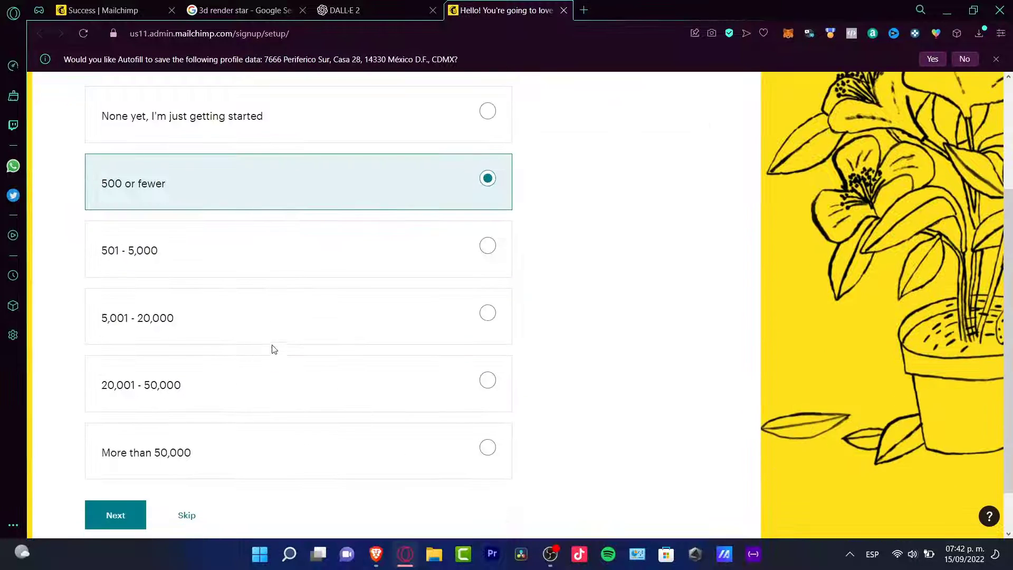
scroll(272, 347, "down", 1)
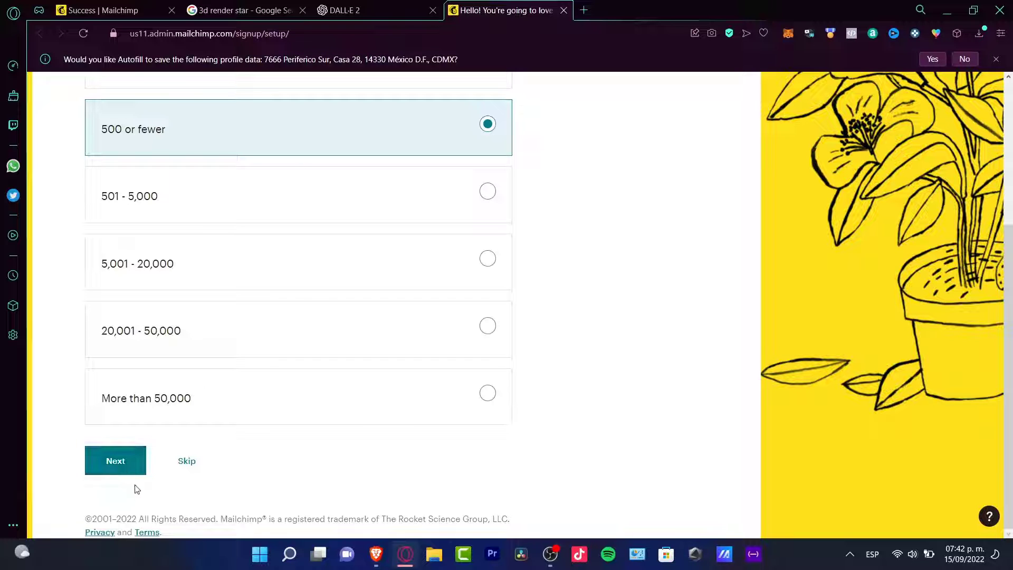
left_click(128, 467)
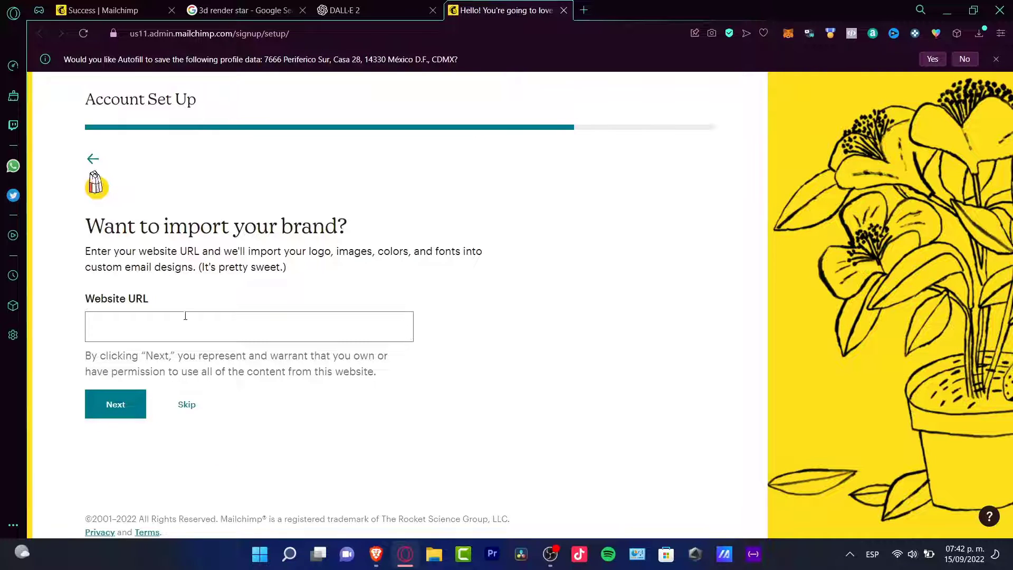
- Enter sthwht.online as the website URL for the brand import and submit it
left_click(181, 322)
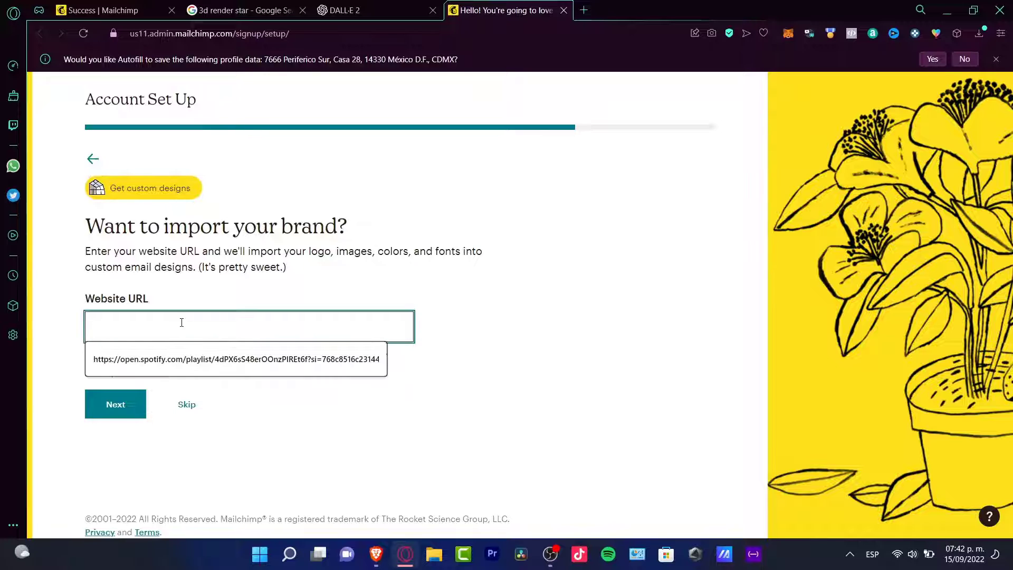
left_click(213, 305)
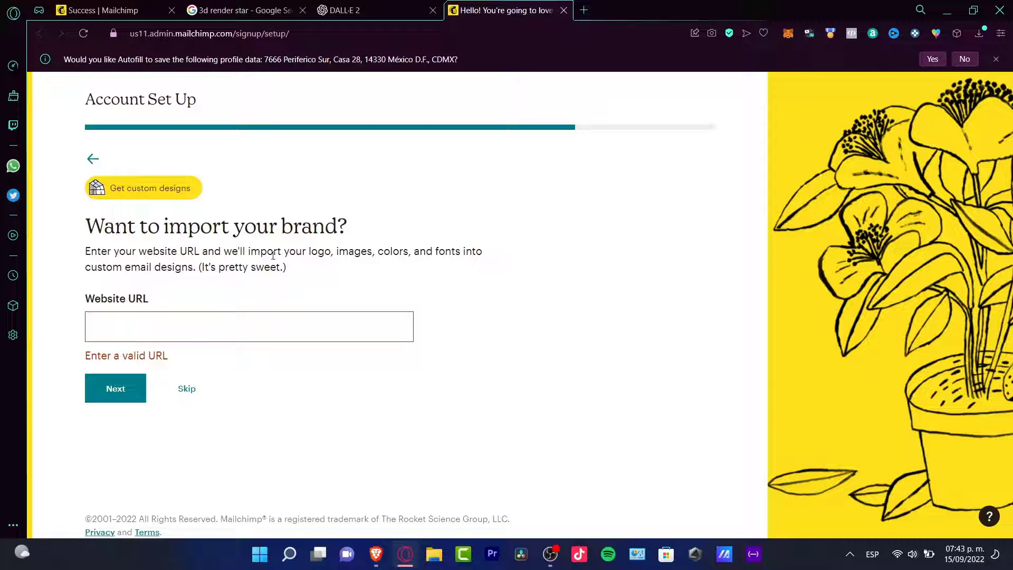
left_click(282, 320)
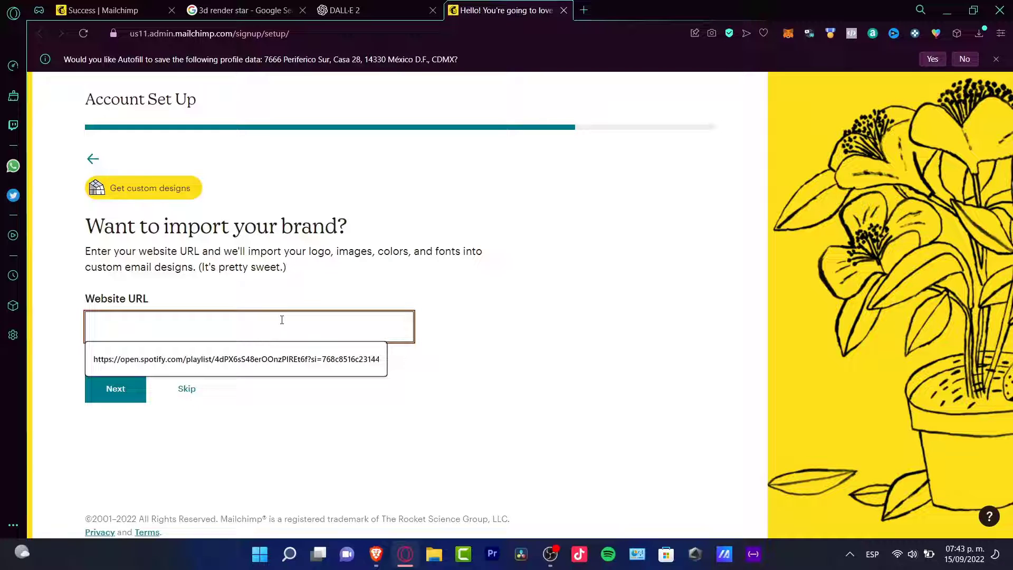
type("stephen")
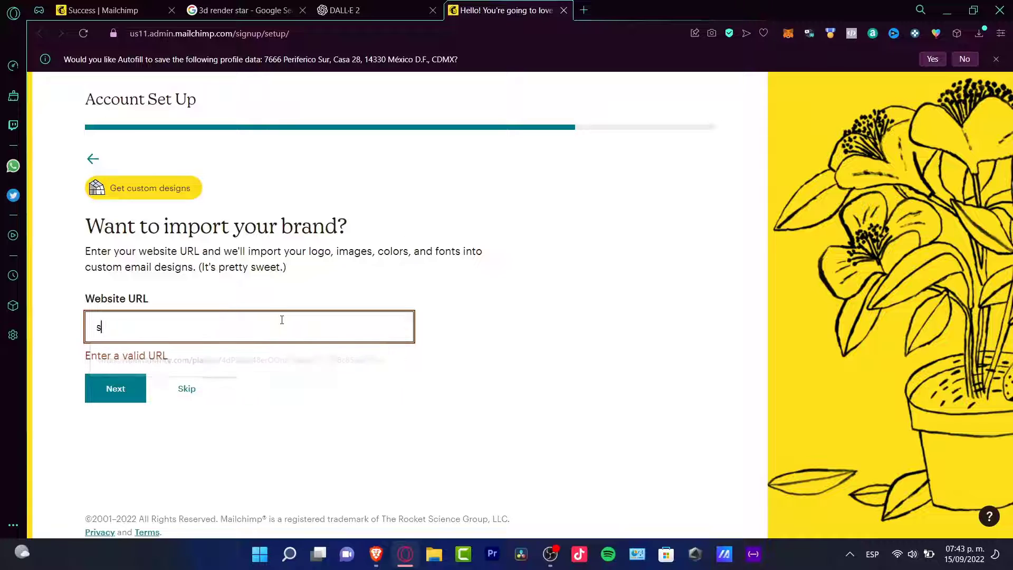
key("BackSpace")
key("BackSpace")
key("BackSpace")
key("BackSpace")
key("BackSpace")
type("hwht.online")
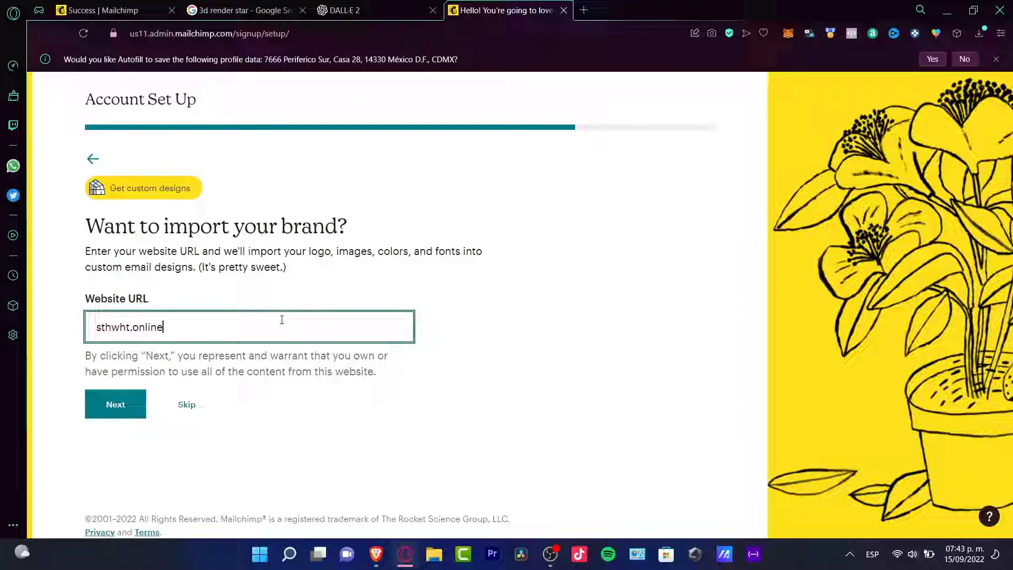
key("Return")
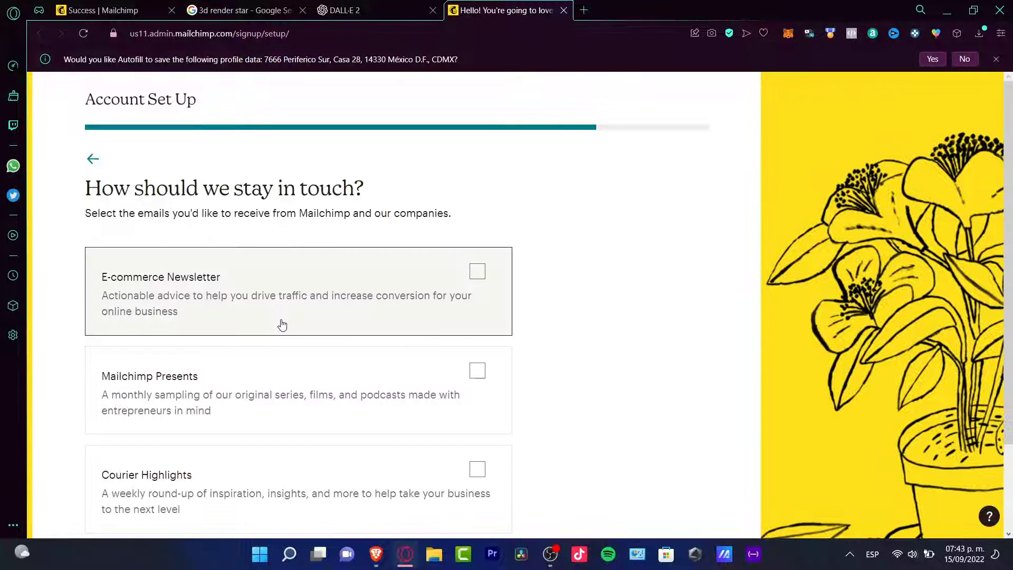
- Finish the account setup without subscribing to any of the offered newsletters and proceed to the home dashboard
scroll(557, 341, "down", 2)
scroll(557, 341, "up", 1)
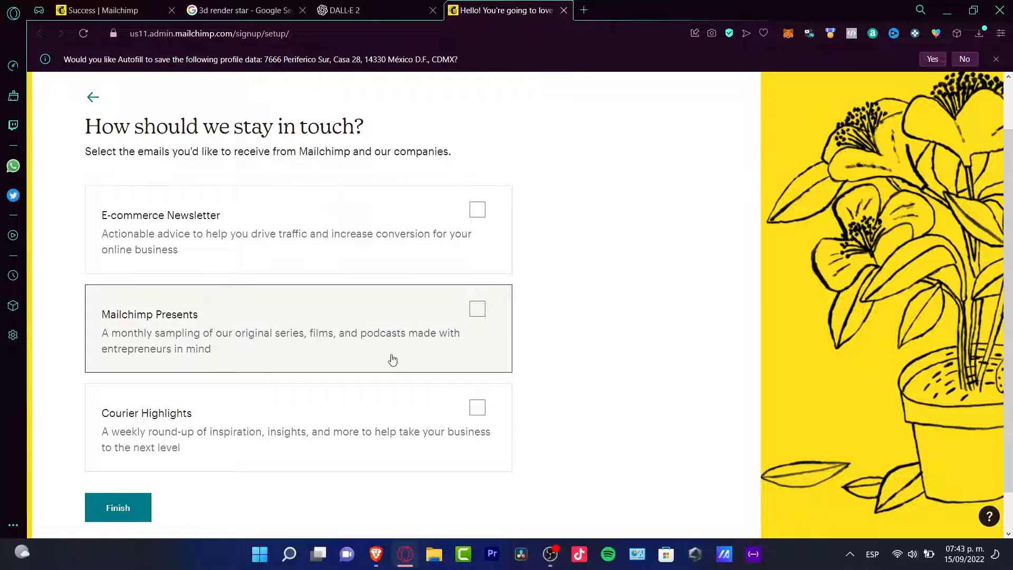
left_click(142, 511)
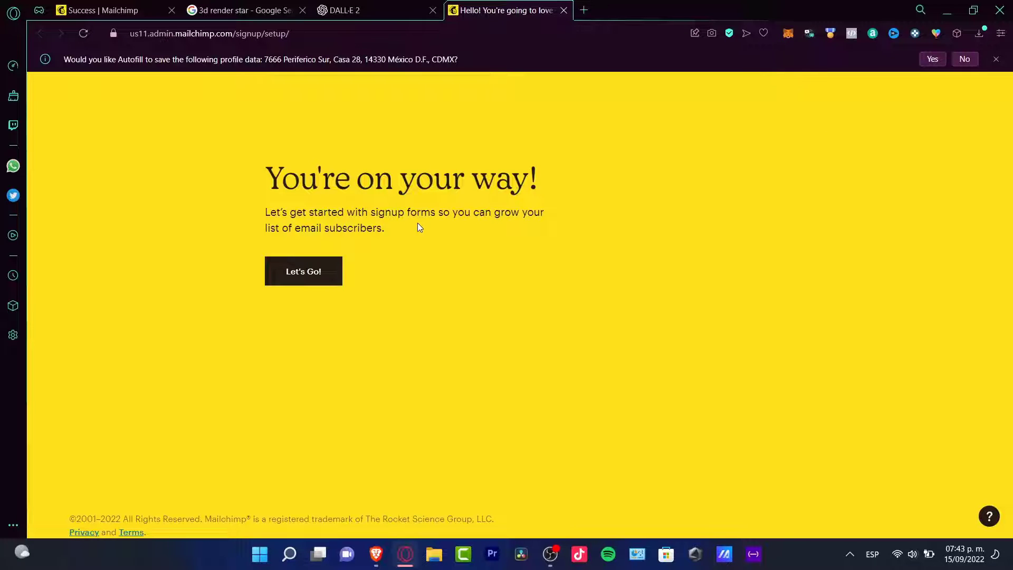
left_click(320, 274)
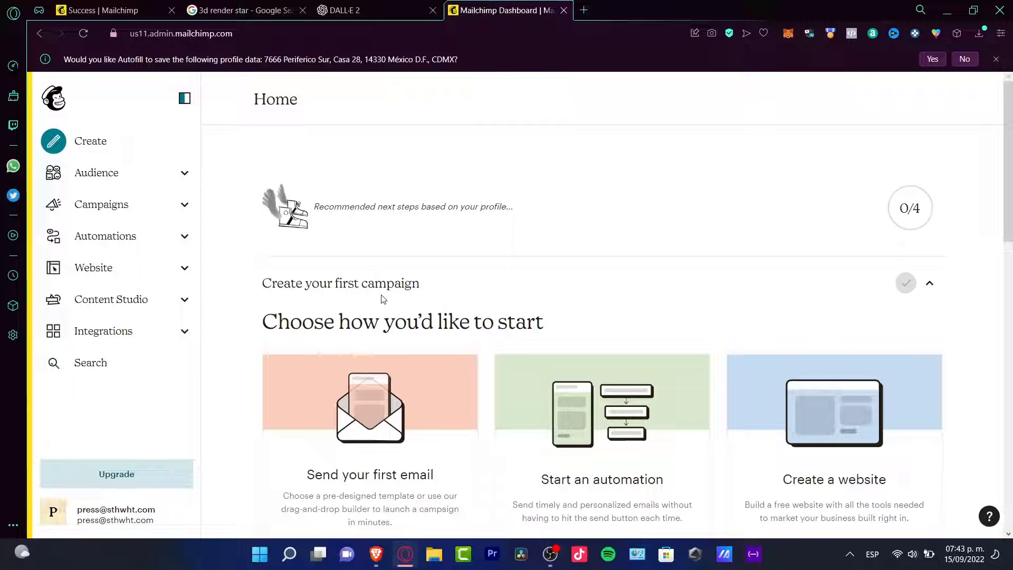
- Review the first-campaign options on the home page and view the Audience dashboard and the Automations overview
left_click_drag(1009, 84, 999, 157)
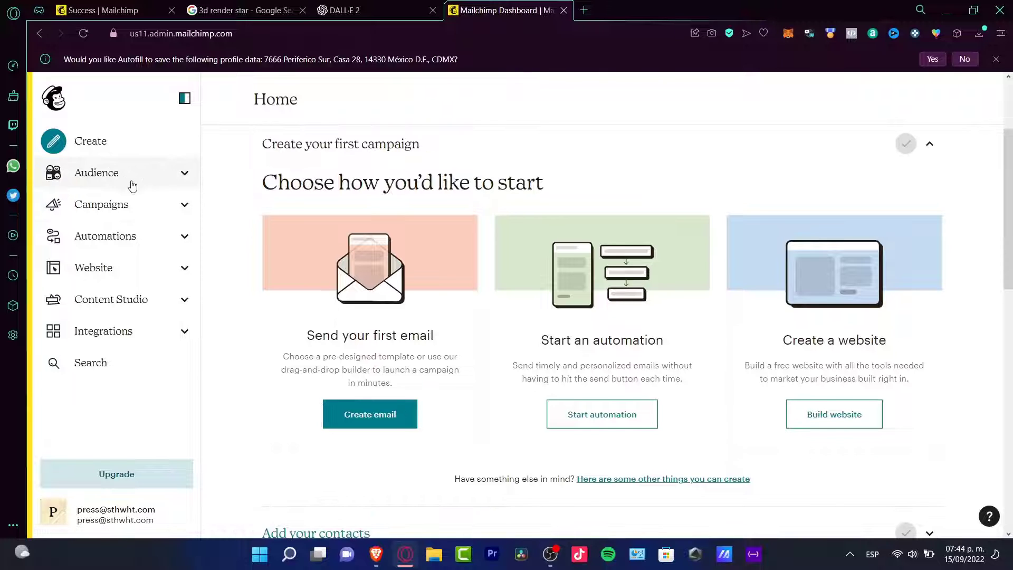
left_click(132, 184)
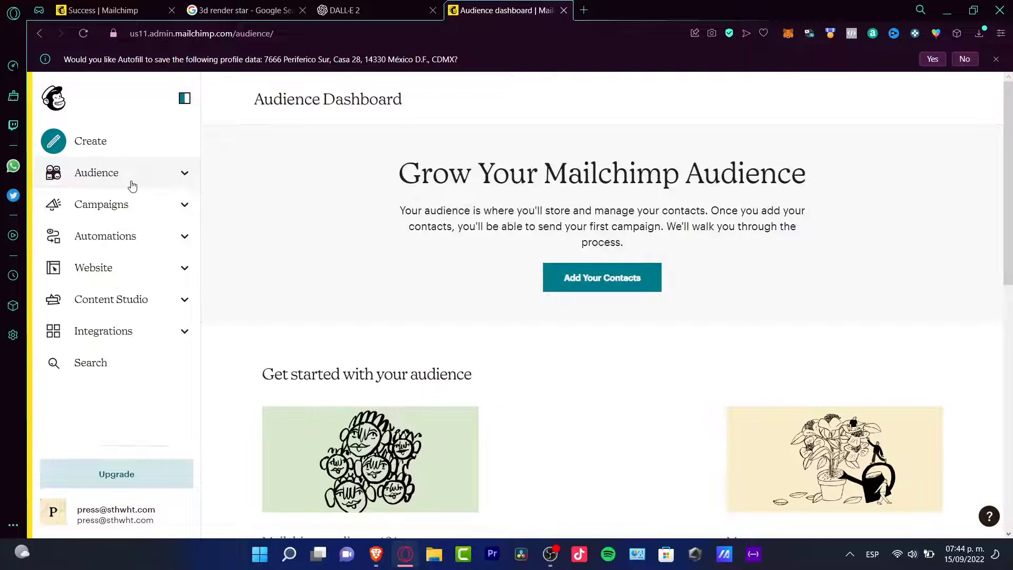
left_click(131, 239)
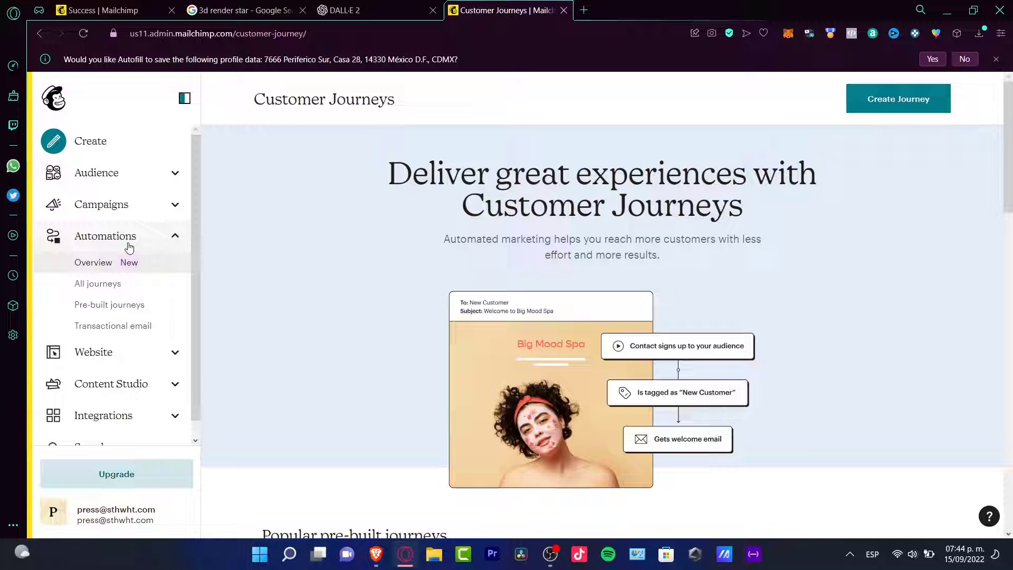
- View the Website dashboard with its options and the Creative Assistant page of Content Studio
left_click(129, 247)
left_click(133, 280)
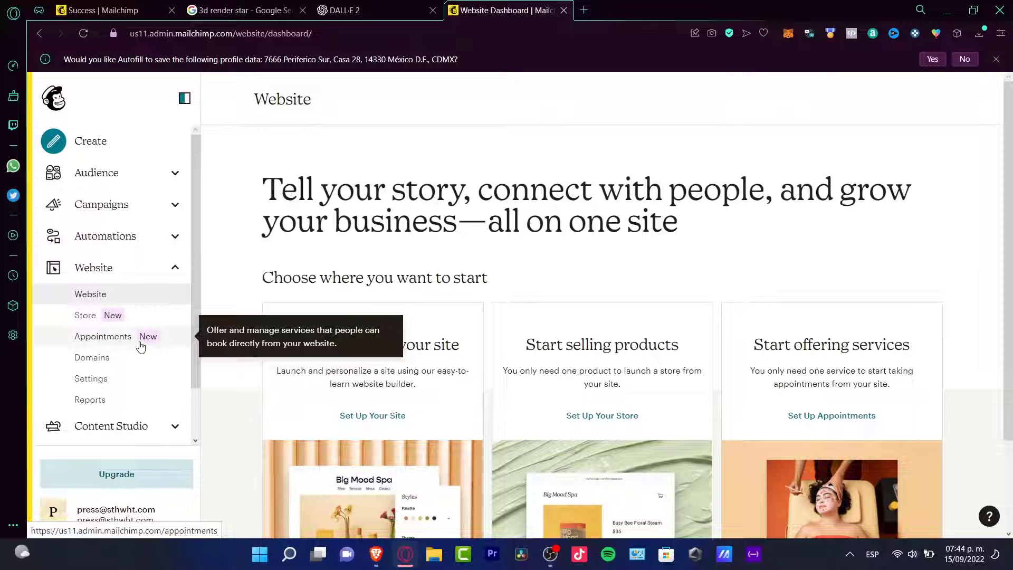
left_click(132, 271)
left_click(131, 297)
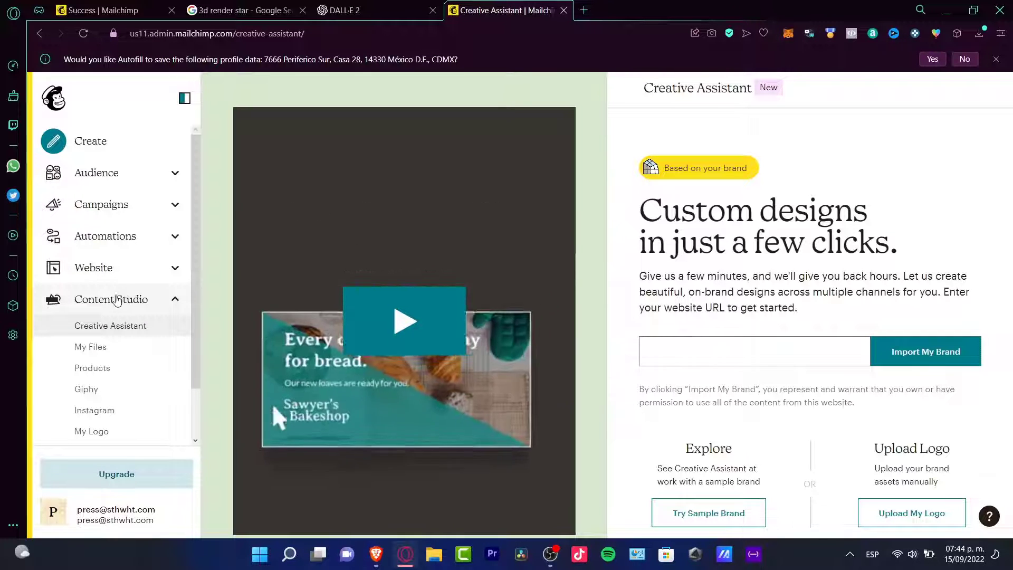
left_click(113, 303)
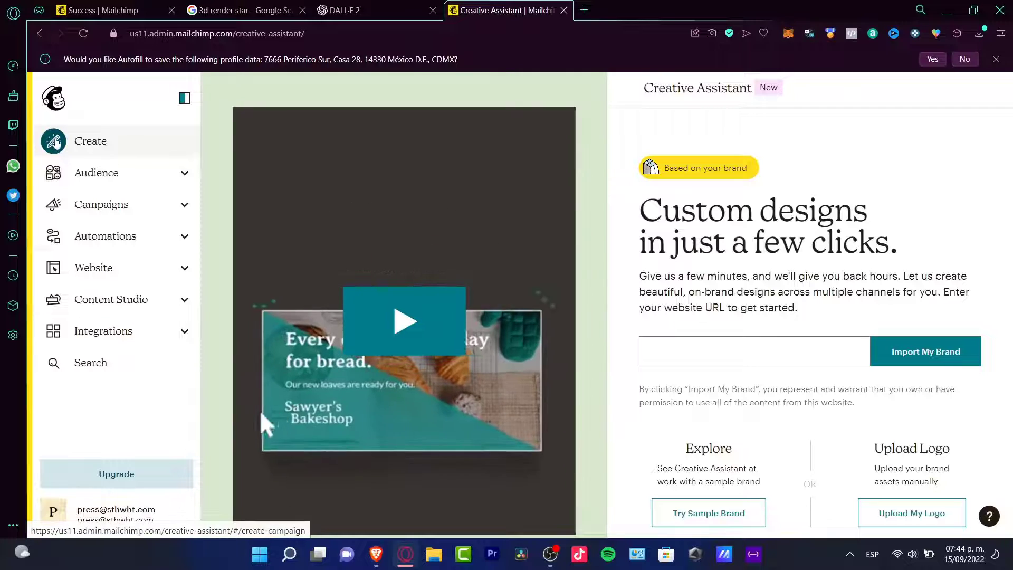
- Create a landing page named STAR for the preselected audience and begin designing it
left_click(126, 148)
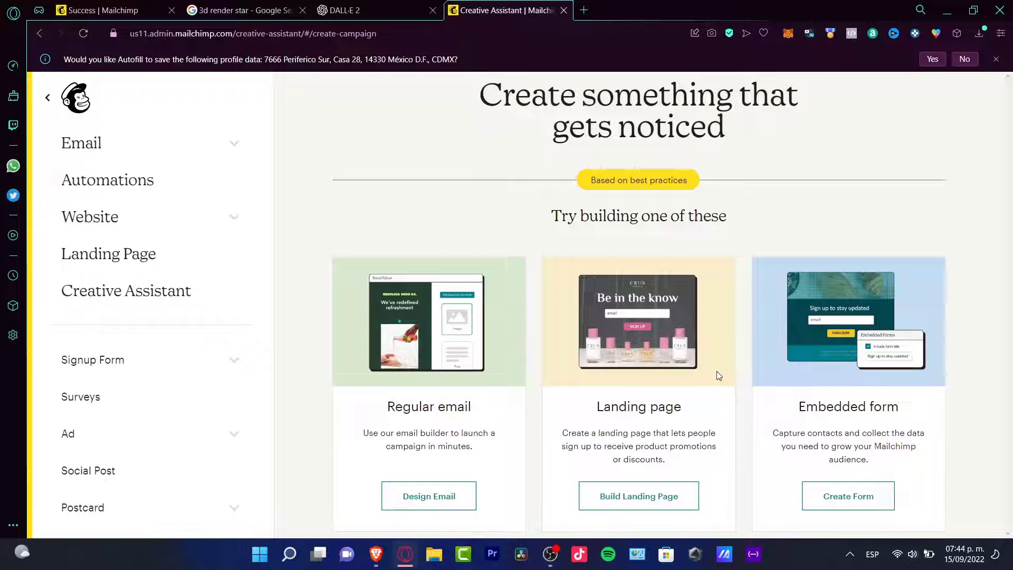
left_click(702, 400)
left_click(557, 295)
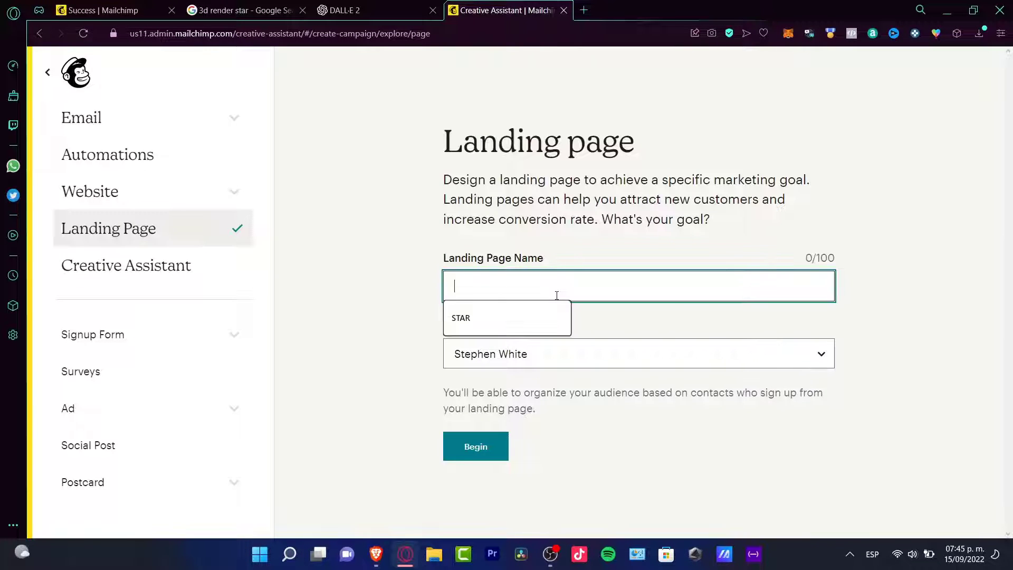
left_click(546, 320)
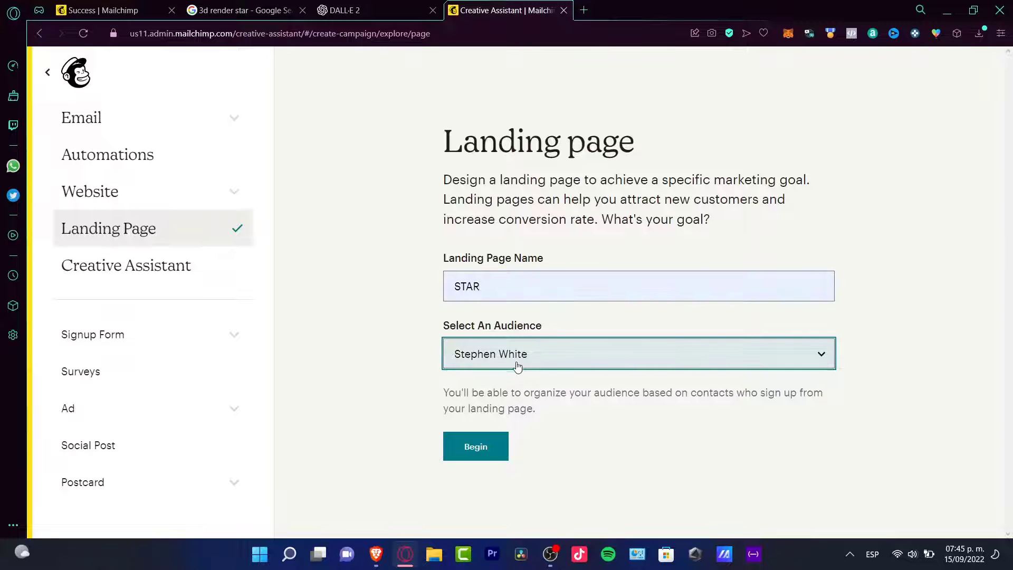
left_click(486, 445)
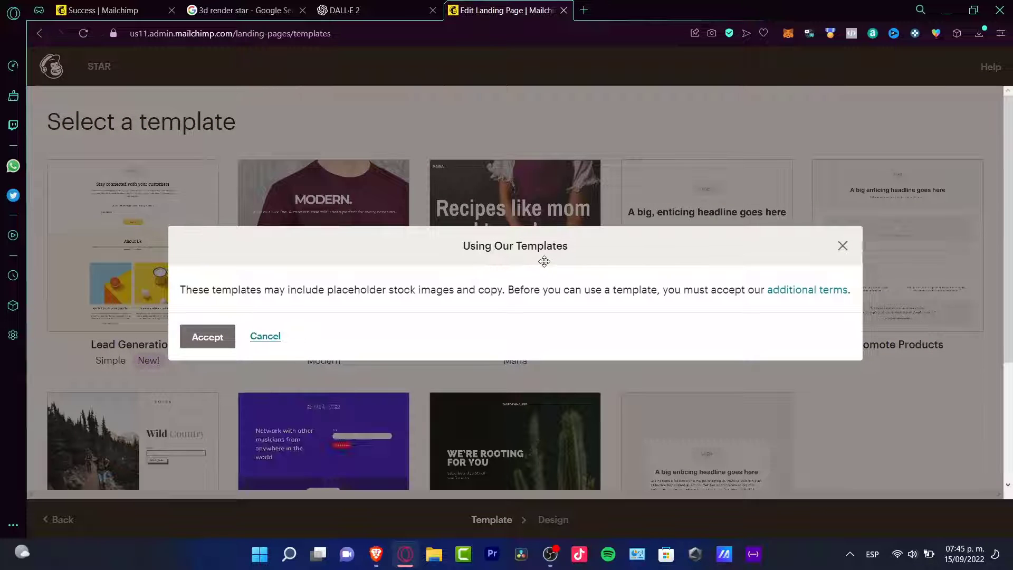
- Accept the additional template terms and choose the Bandmates Lead Generation template for the landing page
left_click_drag(546, 258, 517, 194)
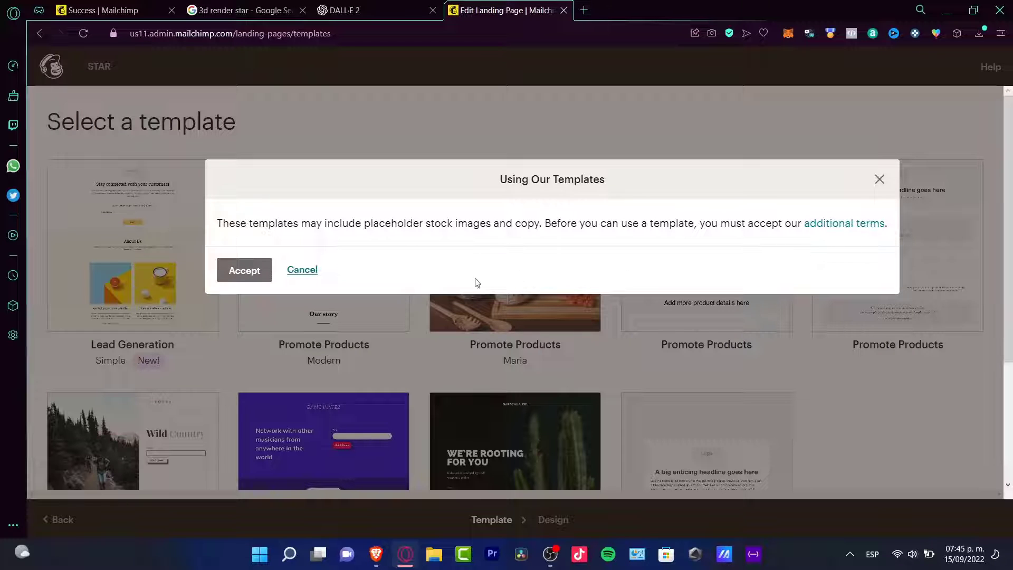
left_click(252, 280)
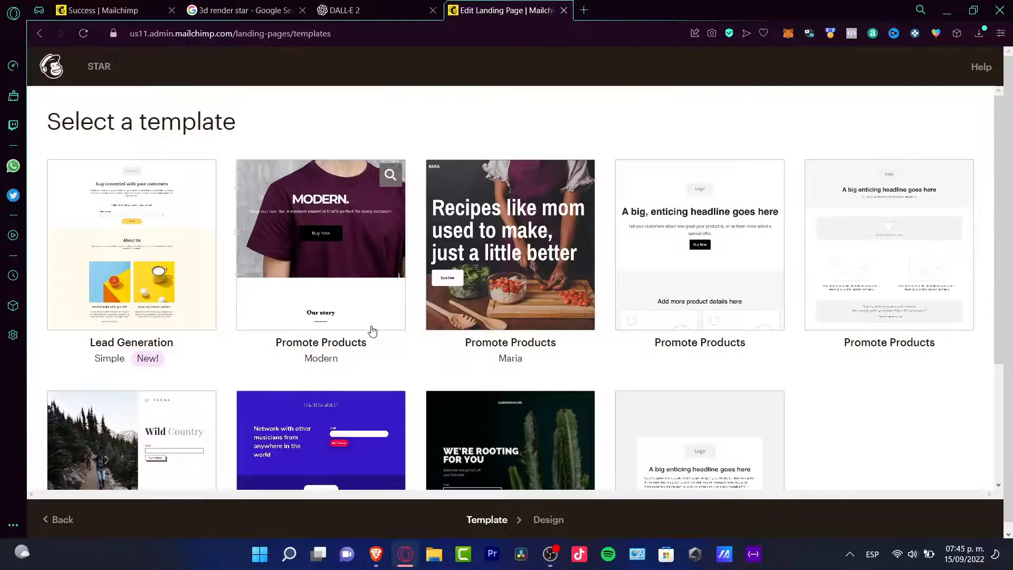
scroll(570, 405, "down", 3)
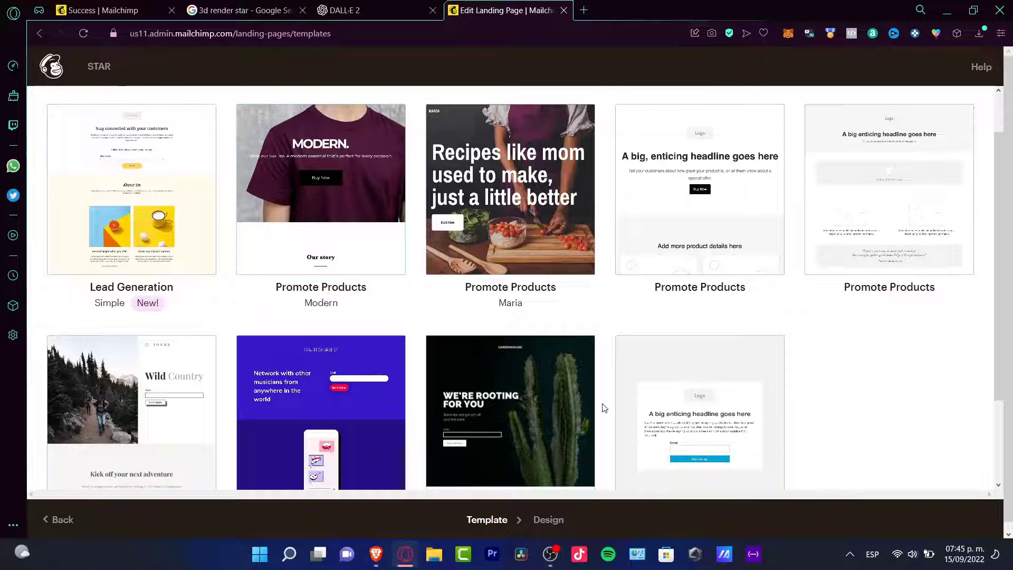
scroll(850, 368, "down", 1)
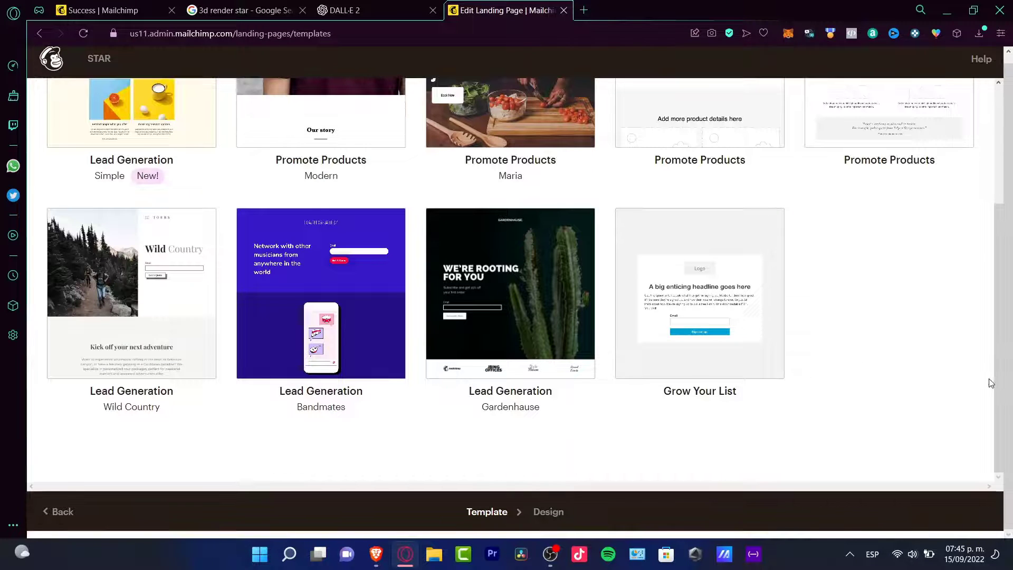
scroll(969, 402, "up", 3)
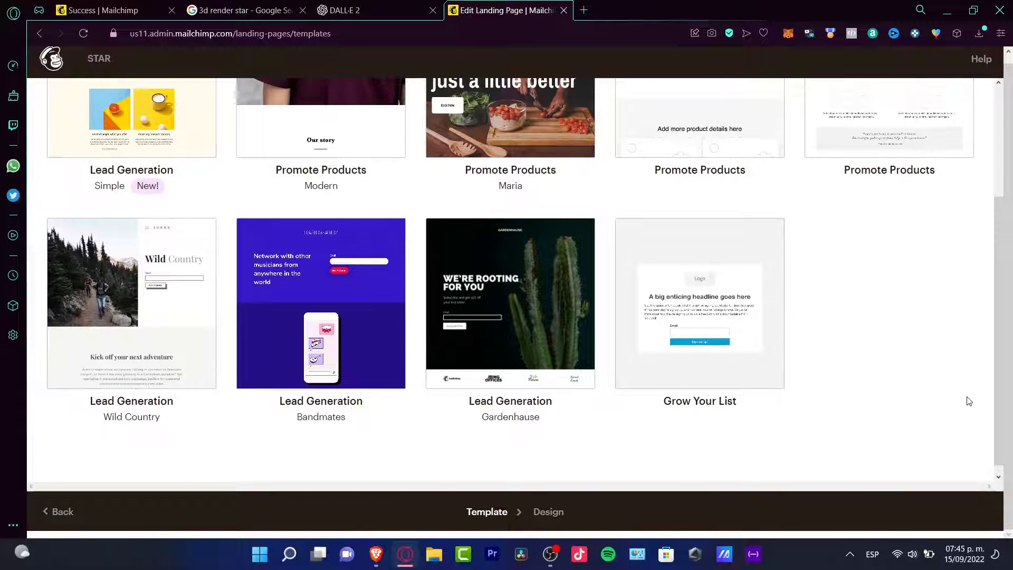
scroll(970, 401, "up", 1)
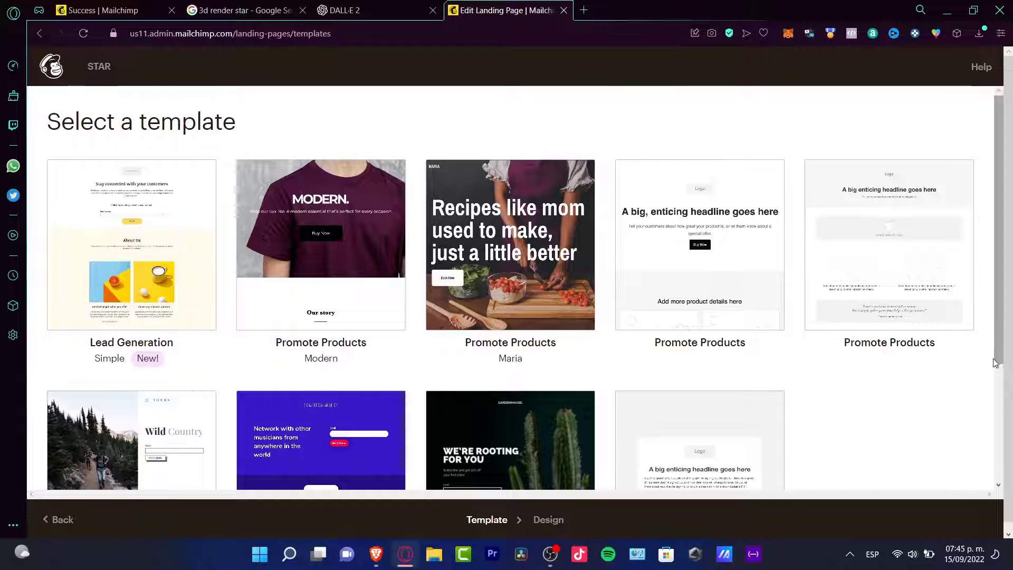
scroll(996, 363, "down", 1)
scroll(1001, 446, "down", 3)
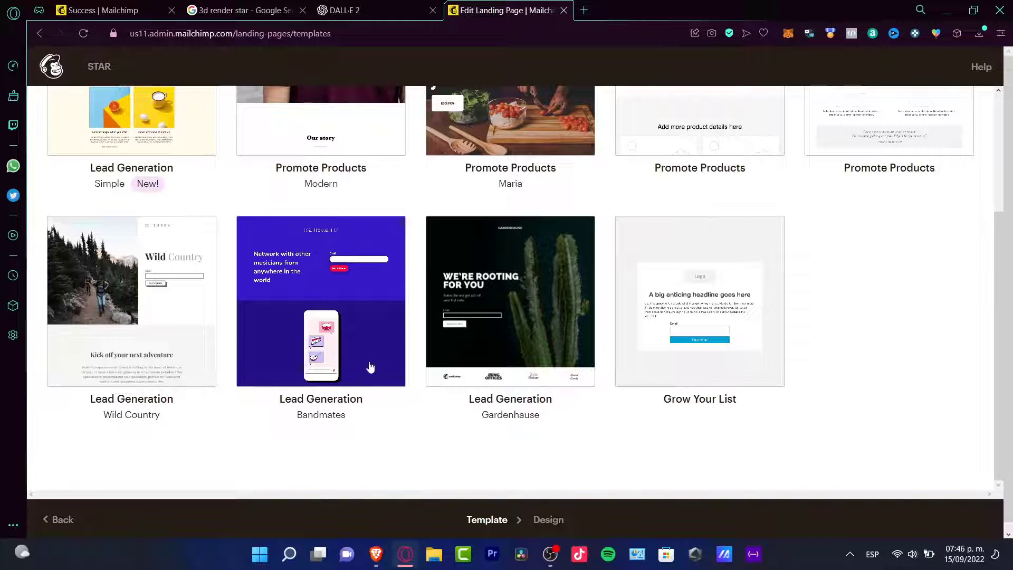
left_click(333, 368)
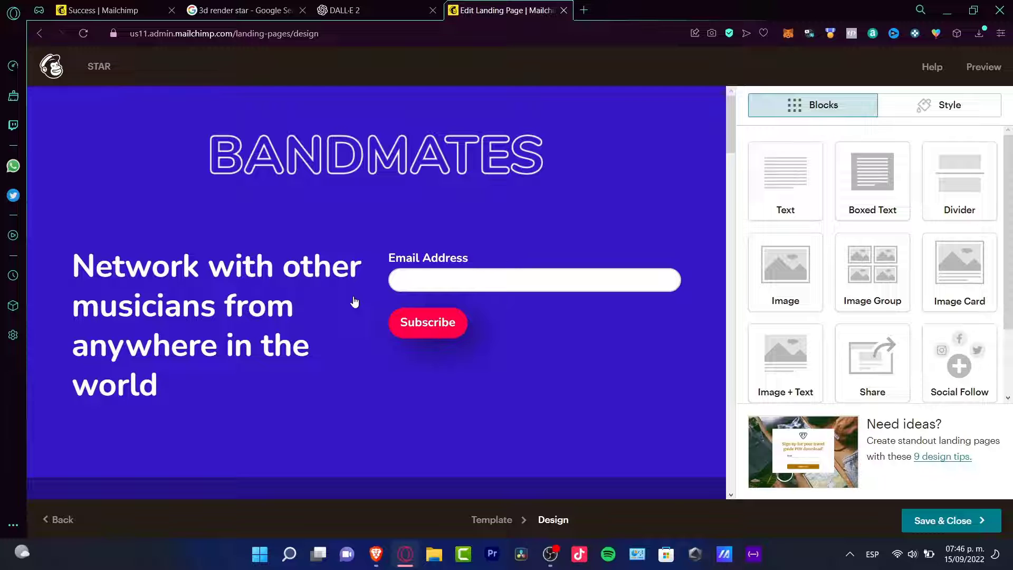
- Change the background colour of the landing page's header section from blue to magenta pink
left_click(344, 173)
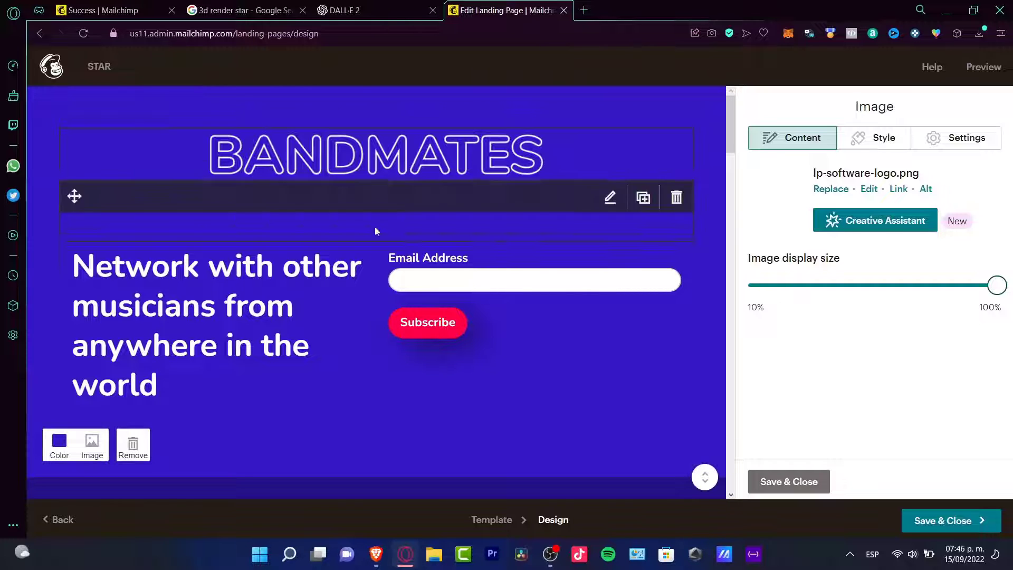
left_click(265, 316)
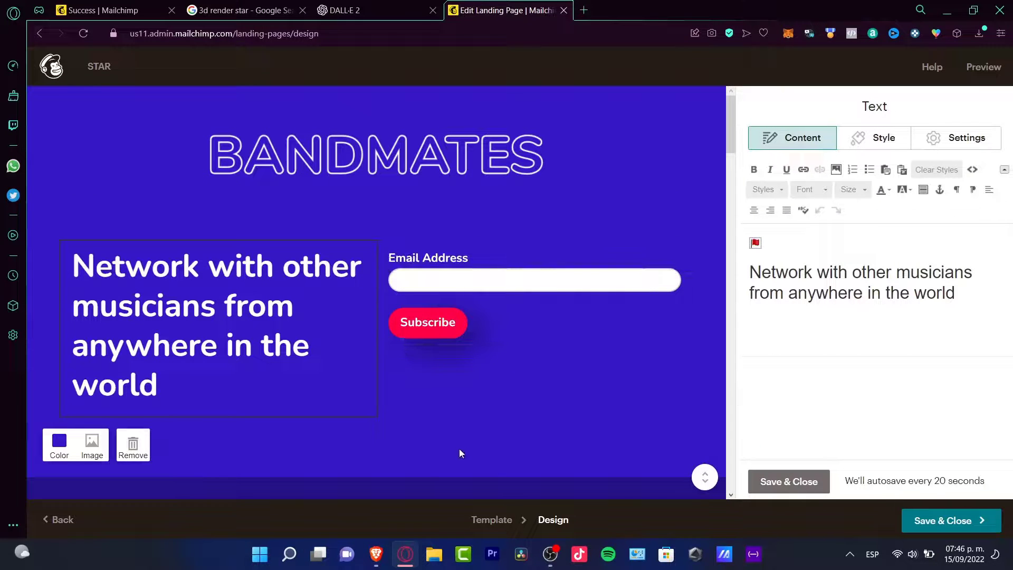
left_click(50, 442)
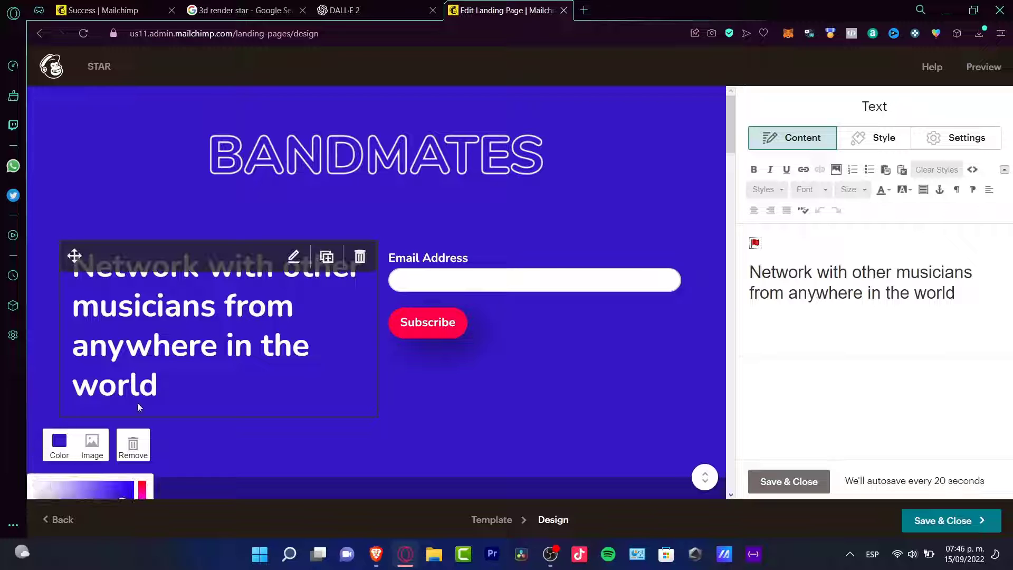
scroll(344, 413, "down", 2)
scroll(343, 417, "down", 1)
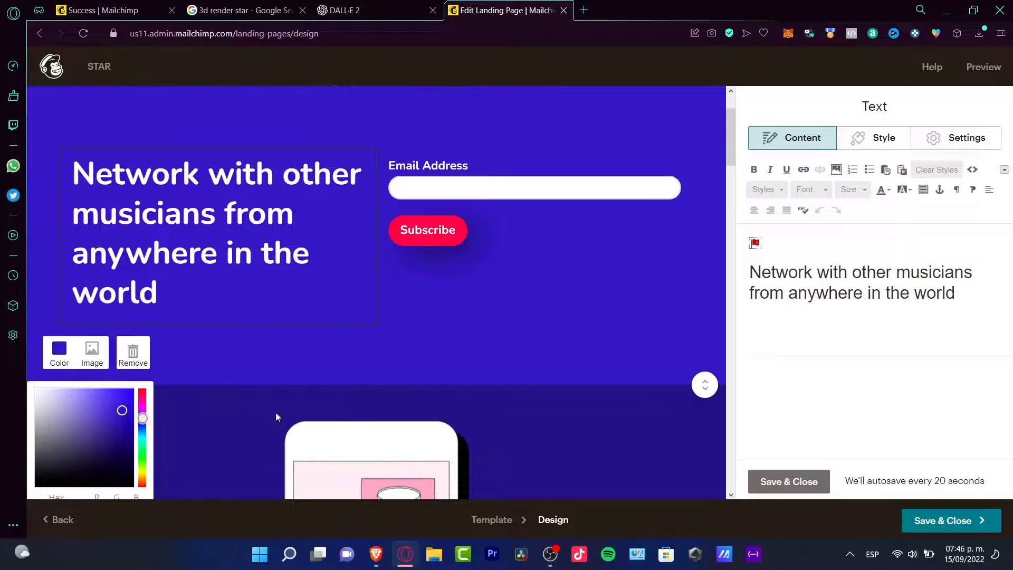
left_click(146, 416)
mouse_move(147, 416)
left_mouse_down()
mouse_move(154, 387)
mouse_move(145, 398)
left_mouse_up()
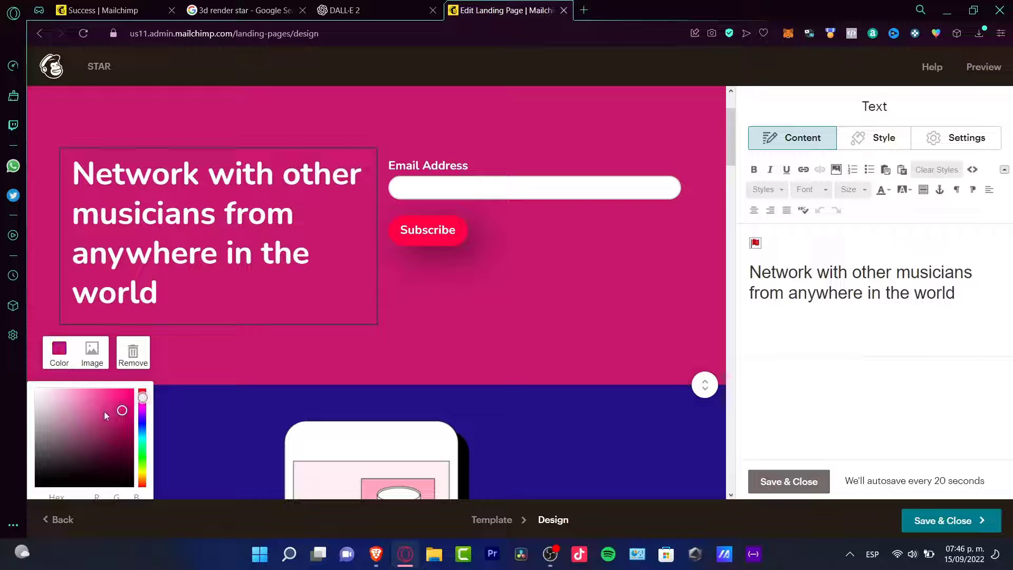
- Examine the remaining sections of the Bandmates landing page down to its footer
scroll(544, 253, "down", 15)
scroll(545, 258, "up", 6)
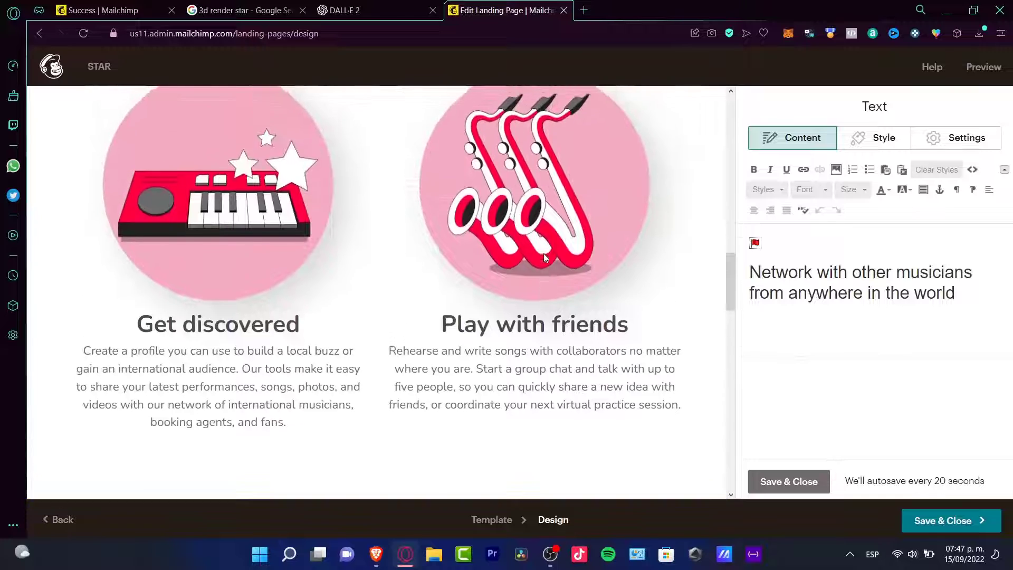
scroll(544, 256, "up", 1)
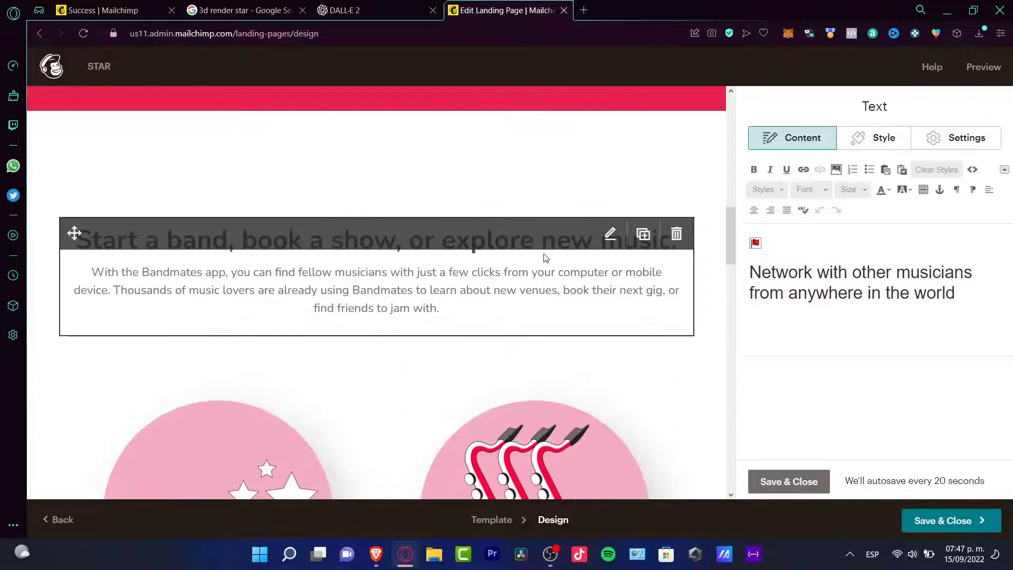
scroll(537, 208, "down", 12)
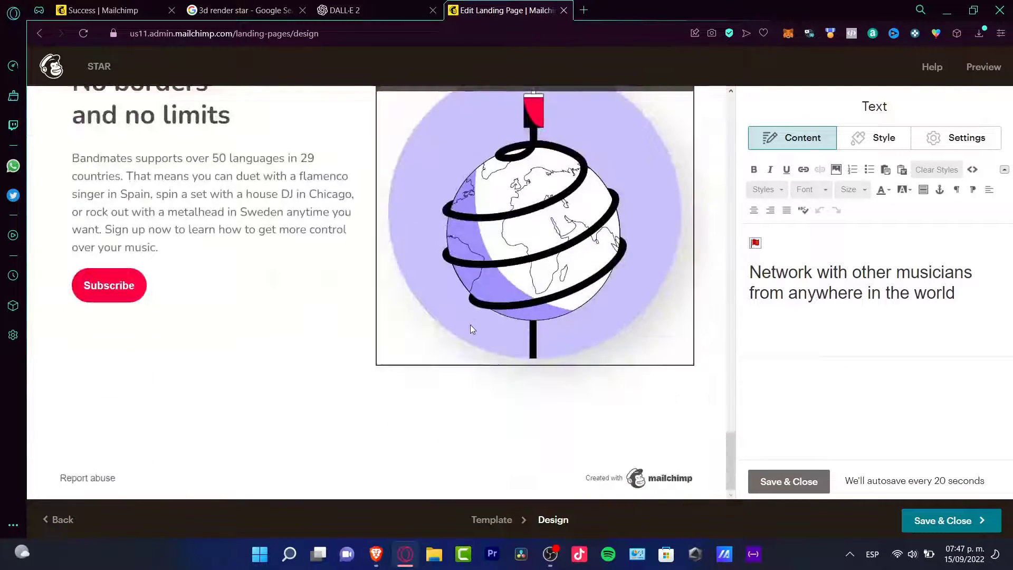
scroll(470, 324, "up", 1)
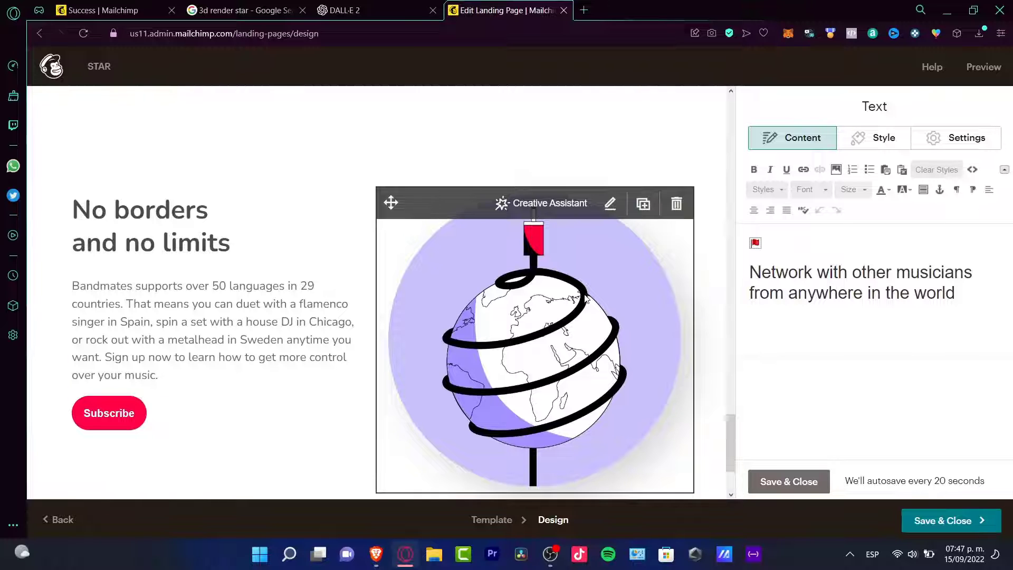
scroll(515, 306, "down", 2)
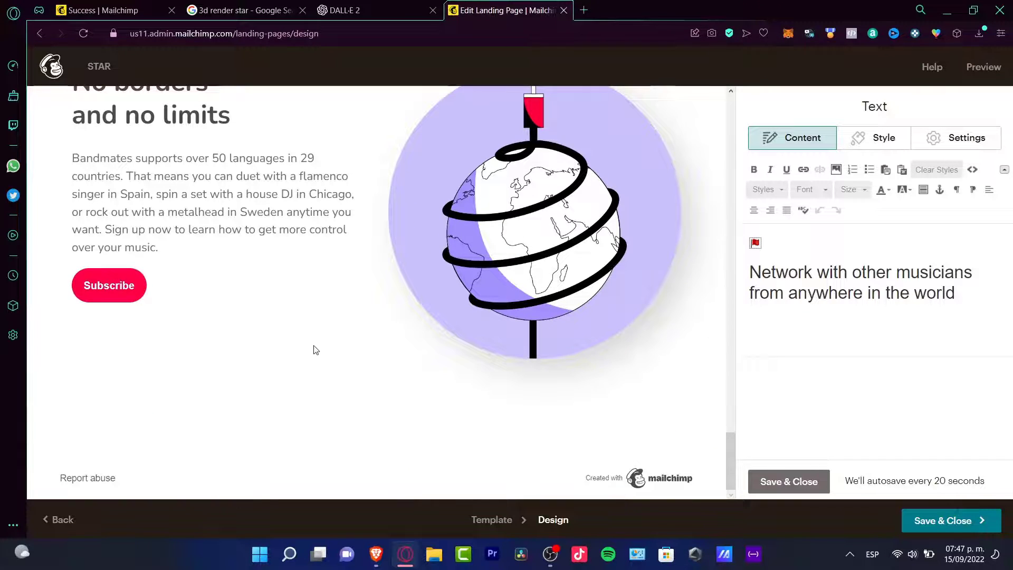
scroll(316, 351, "up", 12)
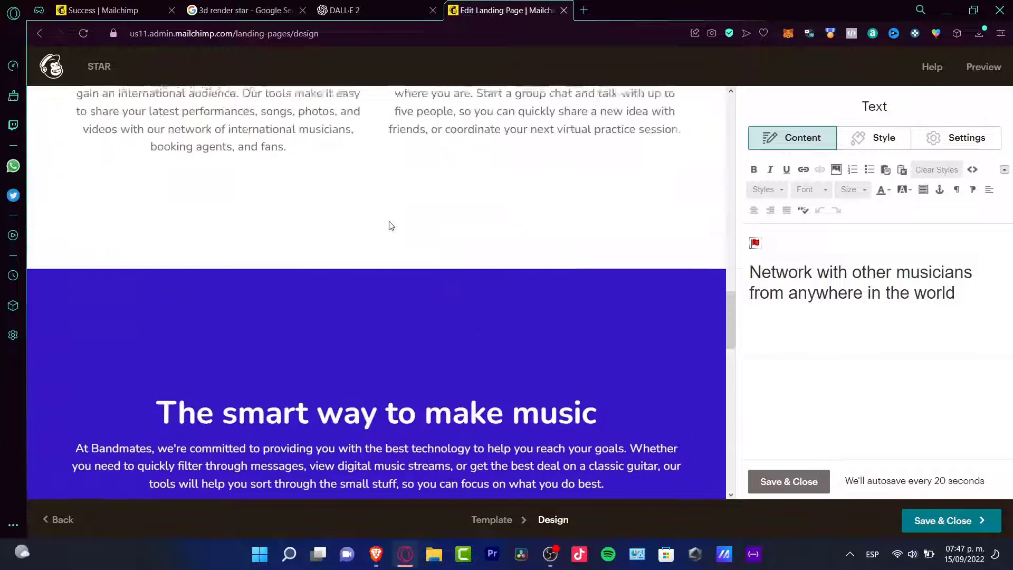
scroll(452, 335, "down", 2)
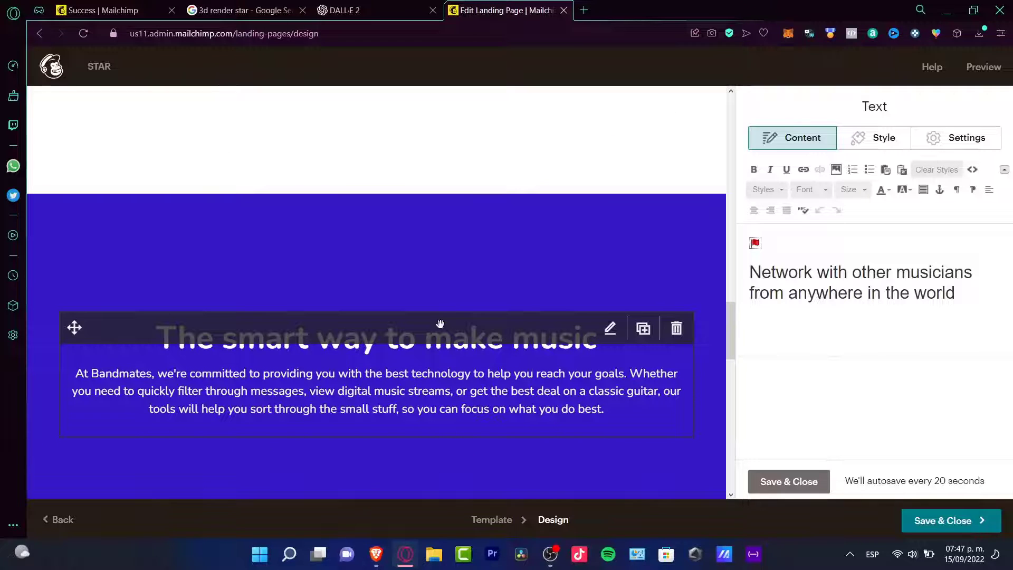
left_click(676, 328)
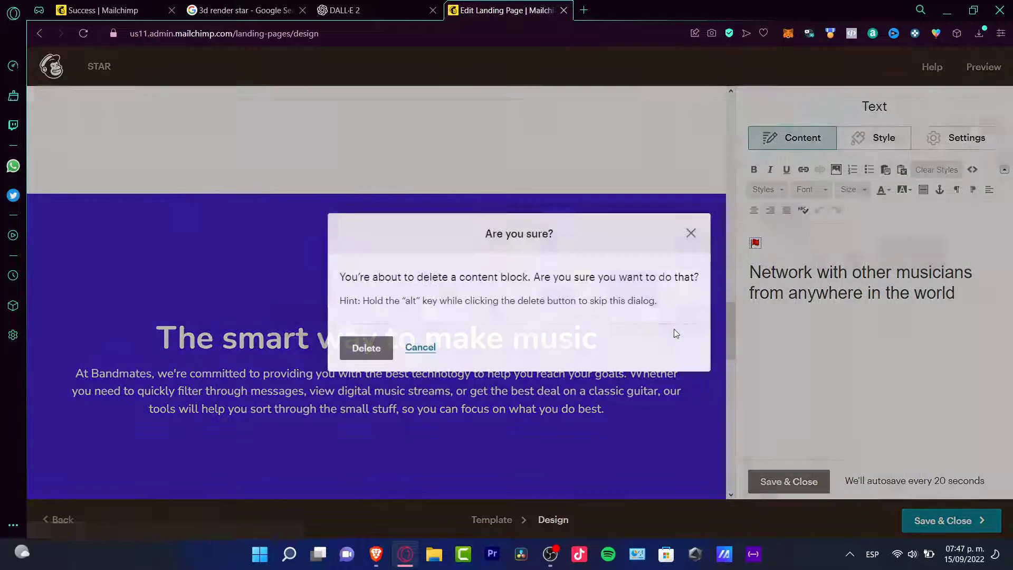
left_click_drag(416, 277, 666, 278)
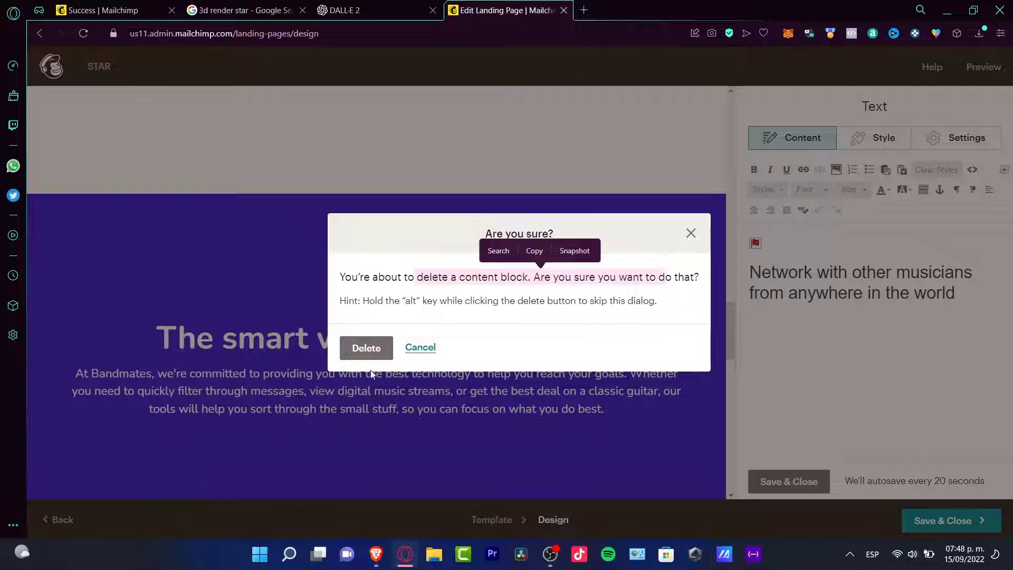
left_click(430, 348)
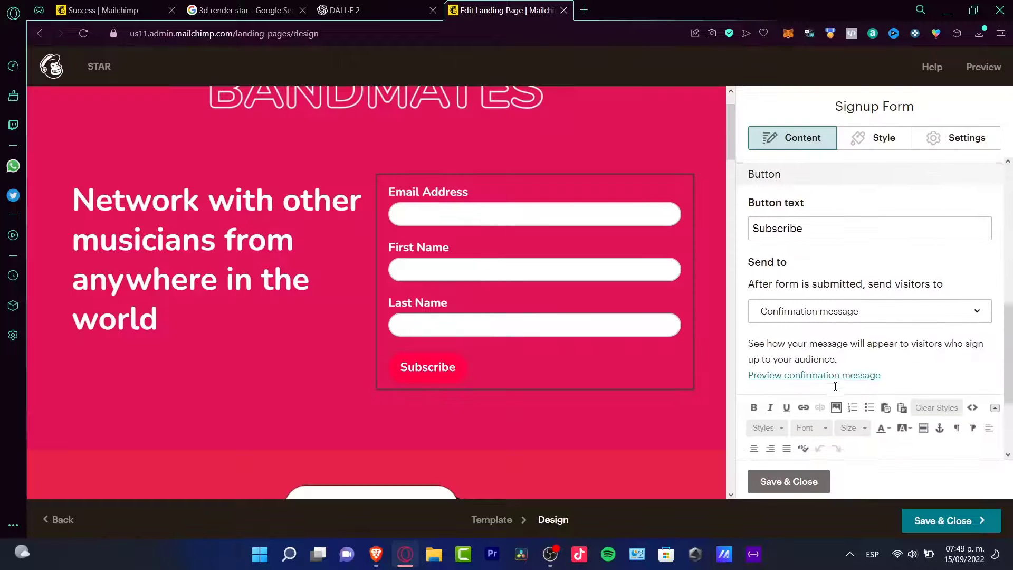
- Replace the signup form's confirmation message with "¡Gracias por tu interés!"
scroll(835, 386, "down", 1)
scroll(836, 387, "down", 2)
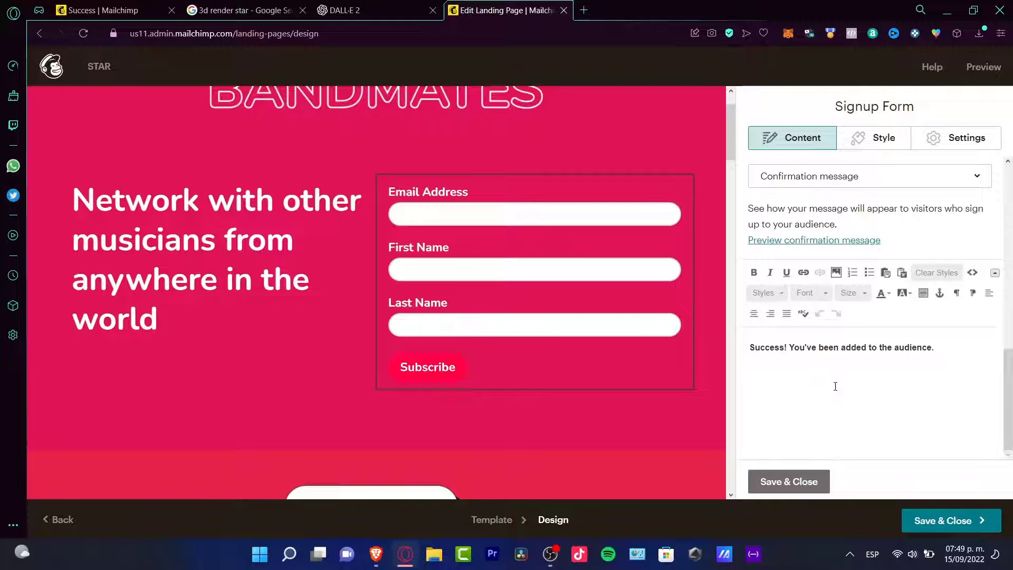
scroll(836, 386, "up", 3)
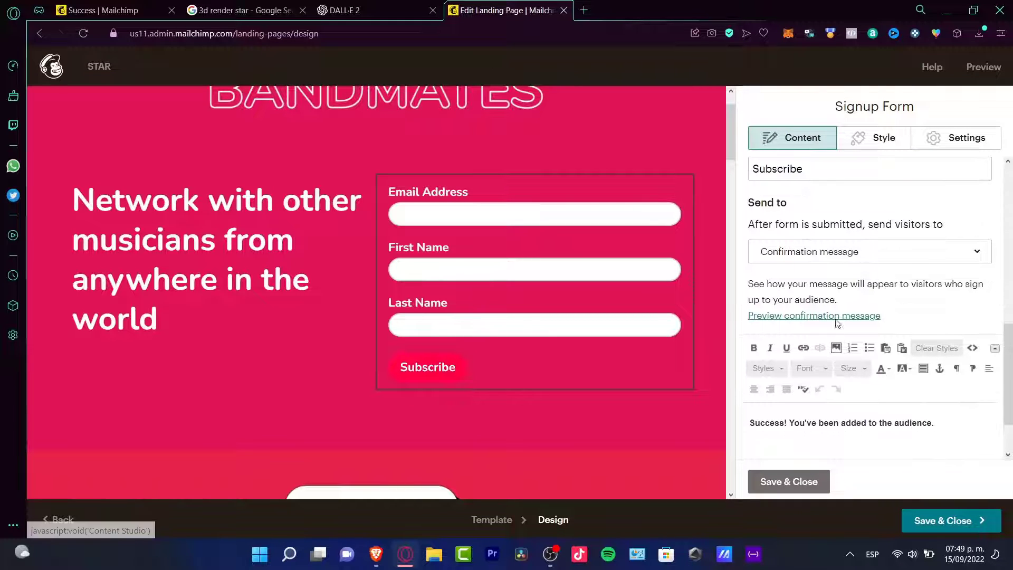
left_click(860, 252)
left_click(862, 253)
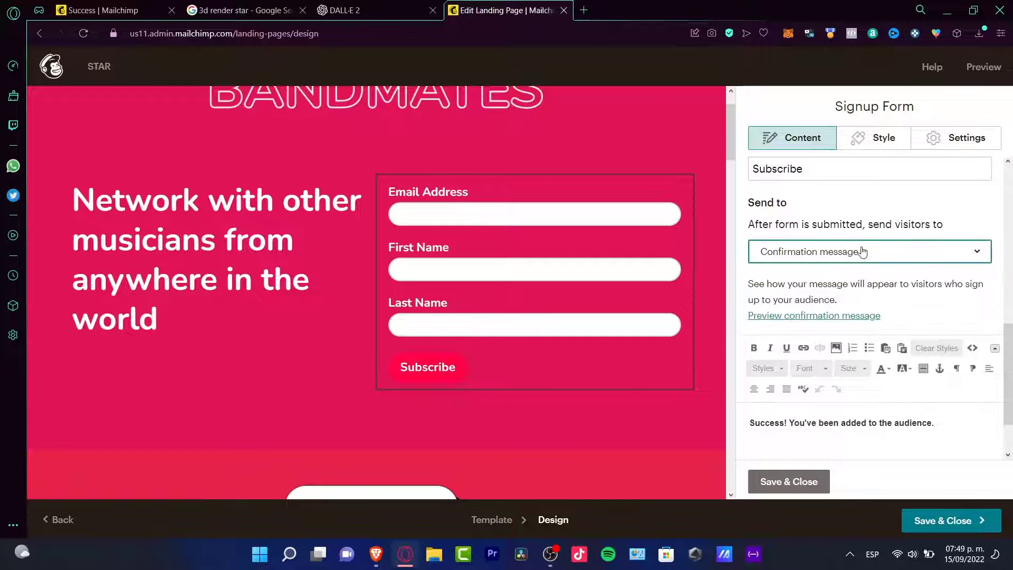
scroll(882, 298, "down", 1)
triple_click(881, 397)
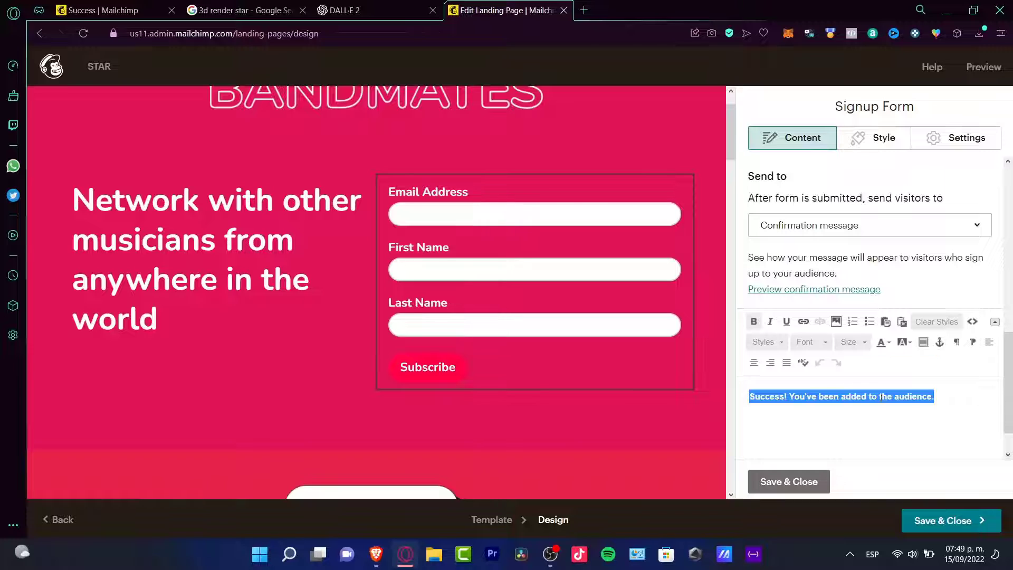
type("¿")
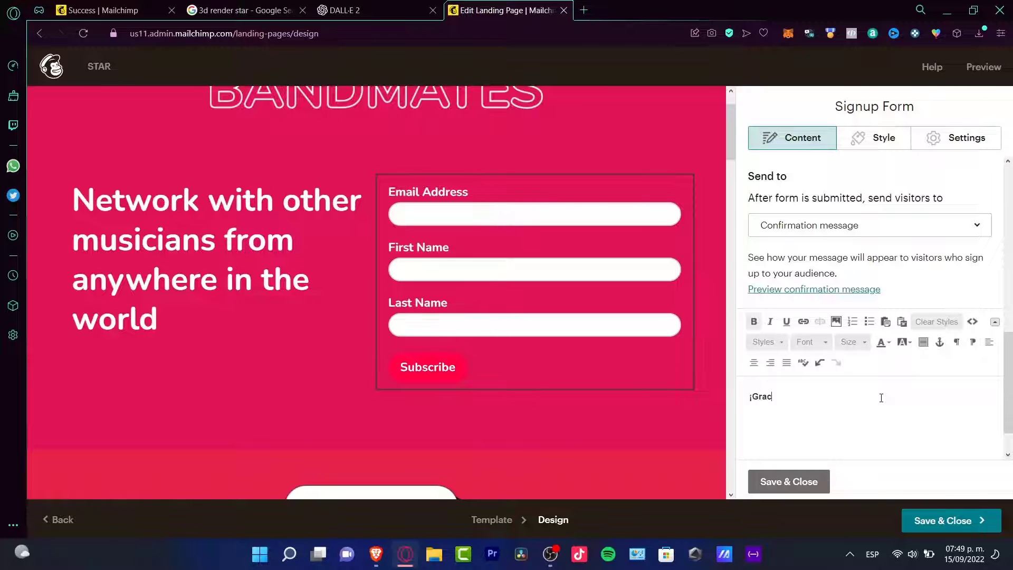
type("Gracias por tu interés!")
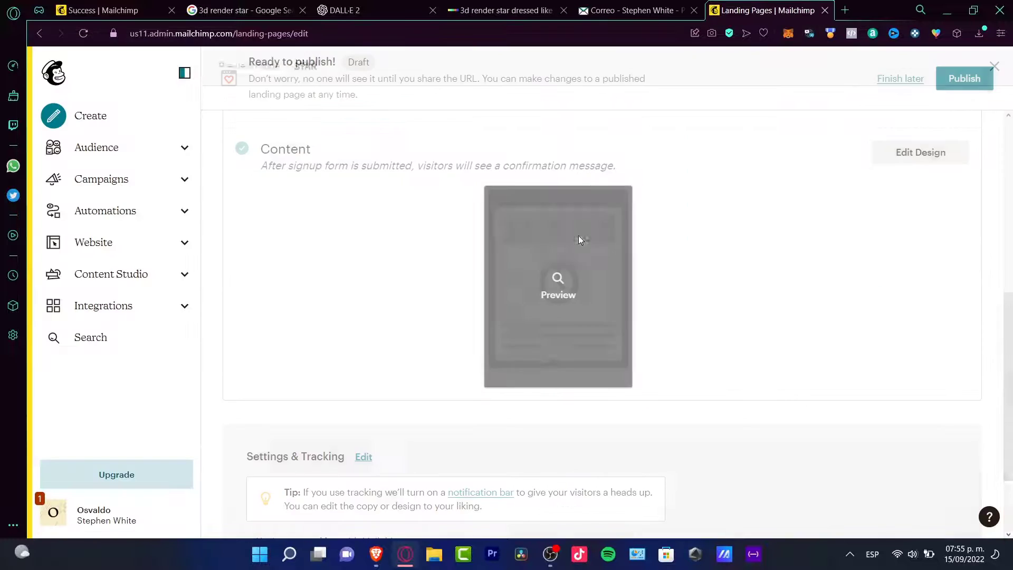
- Preview the STAR landing page from its header through its lower sections and publish it
left_click(579, 236)
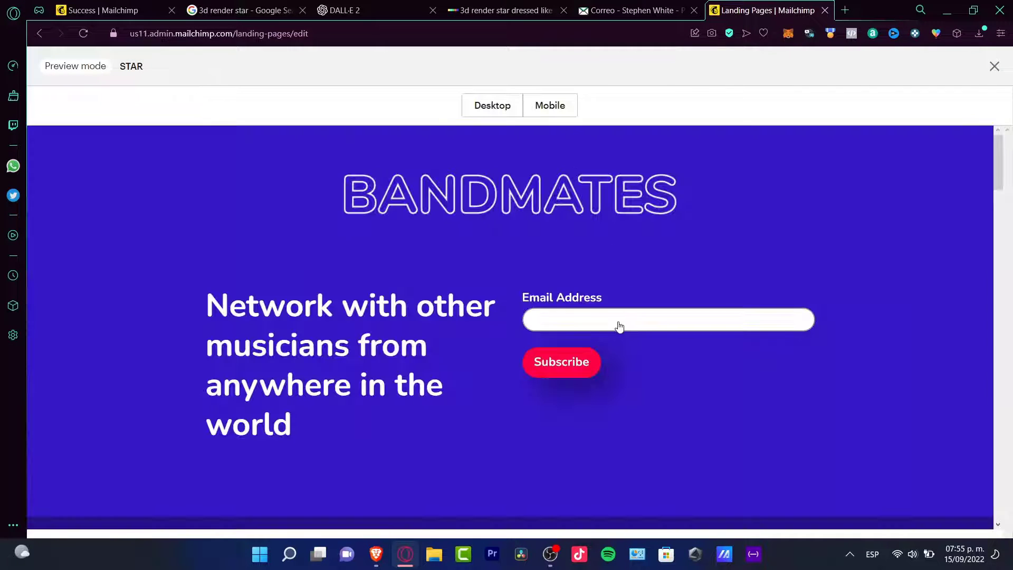
scroll(622, 315, "down", 2)
scroll(621, 312, "down", 10)
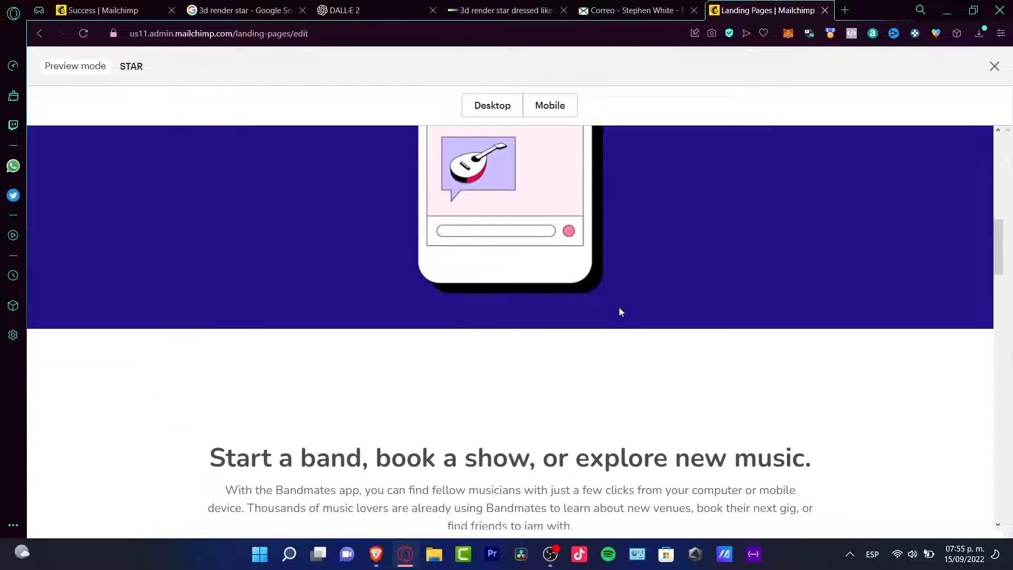
scroll(621, 311, "down", 11)
scroll(621, 312, "down", 12)
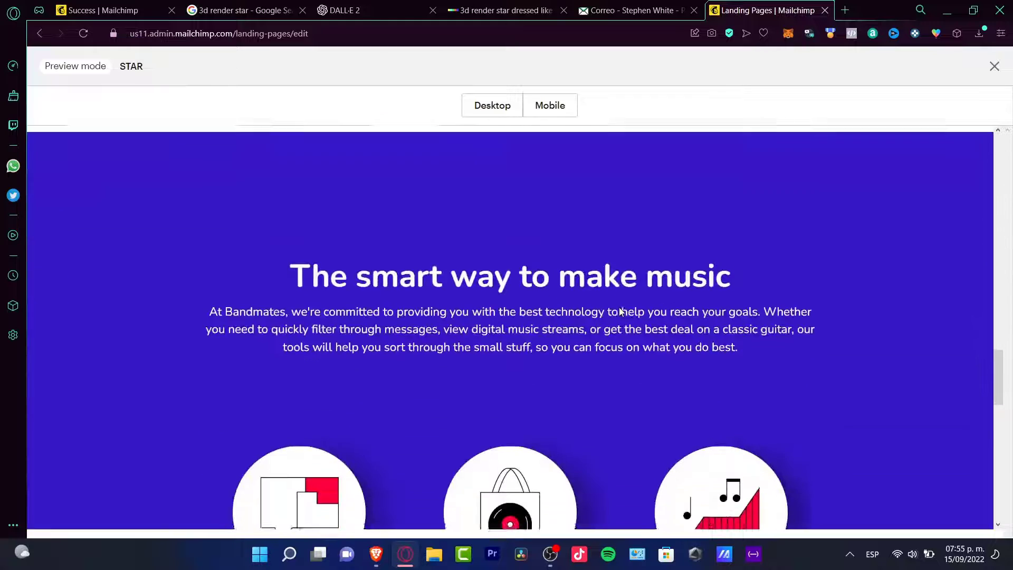
scroll(620, 311, "down", 8)
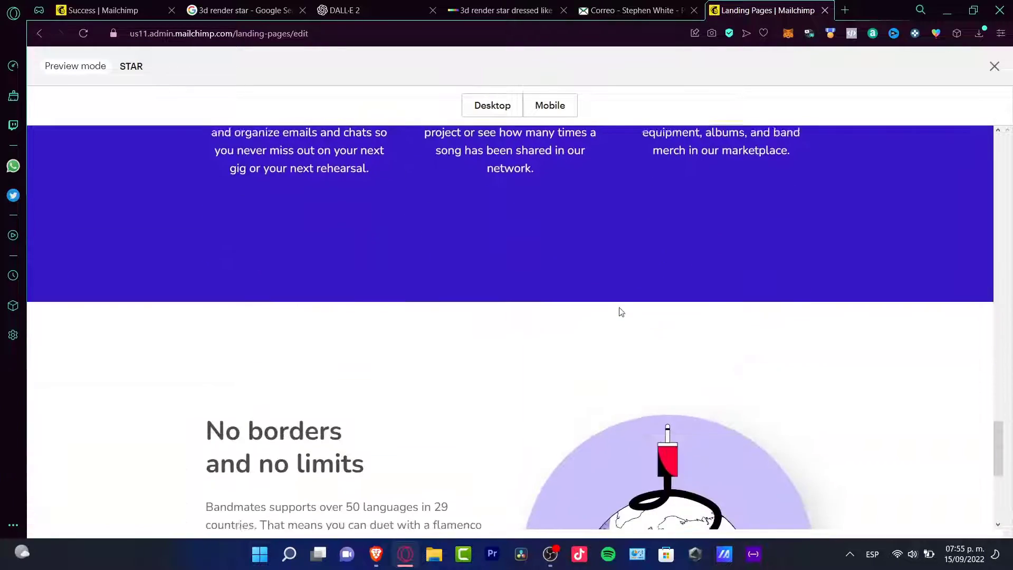
scroll(619, 307, "up", 20)
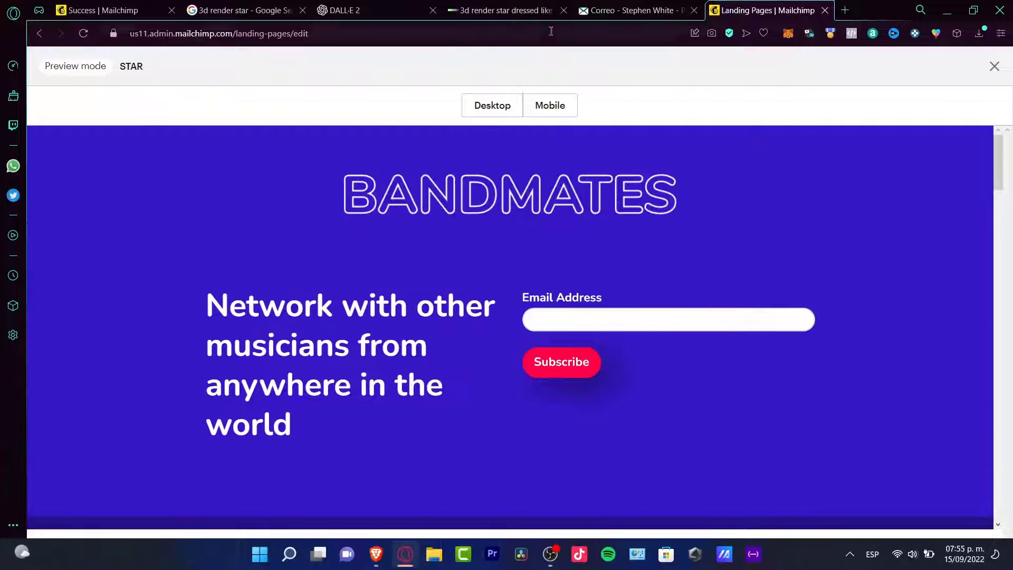
left_click(995, 66)
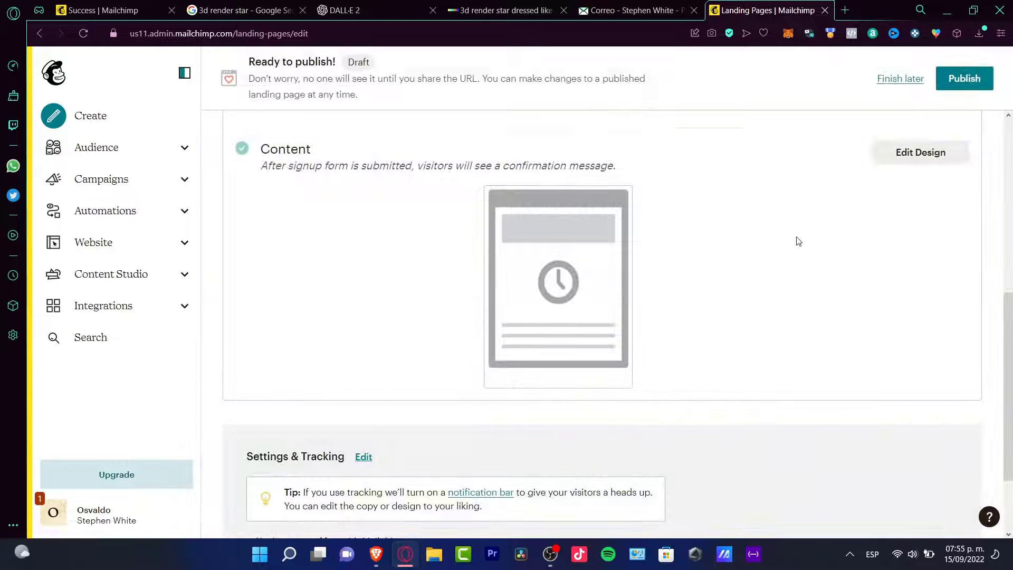
left_click(957, 89)
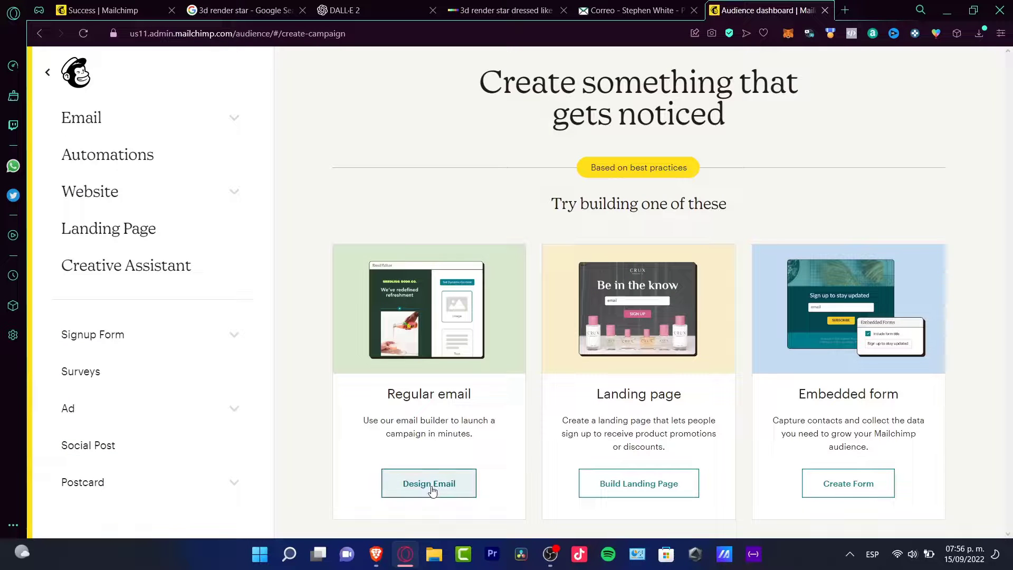
- Start a regular email in the Classic Builder using the featured Make an Announcement layout
left_click(428, 492)
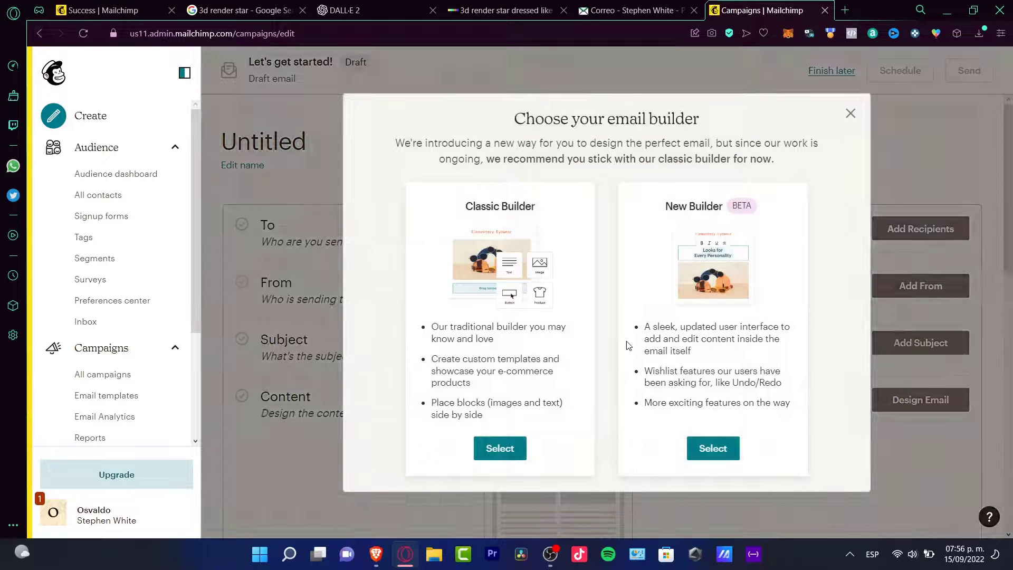
left_click(496, 451)
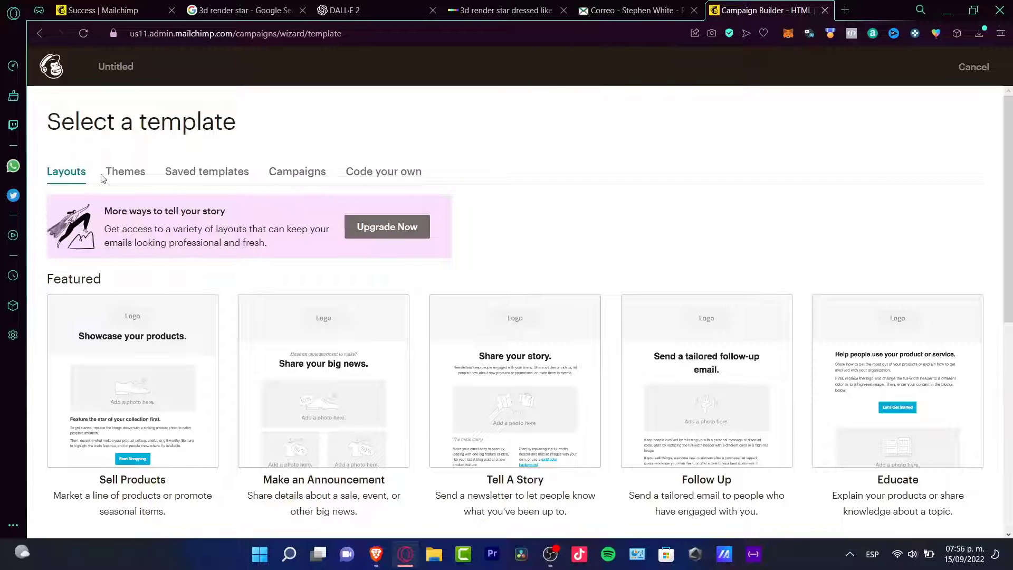
left_click(120, 172)
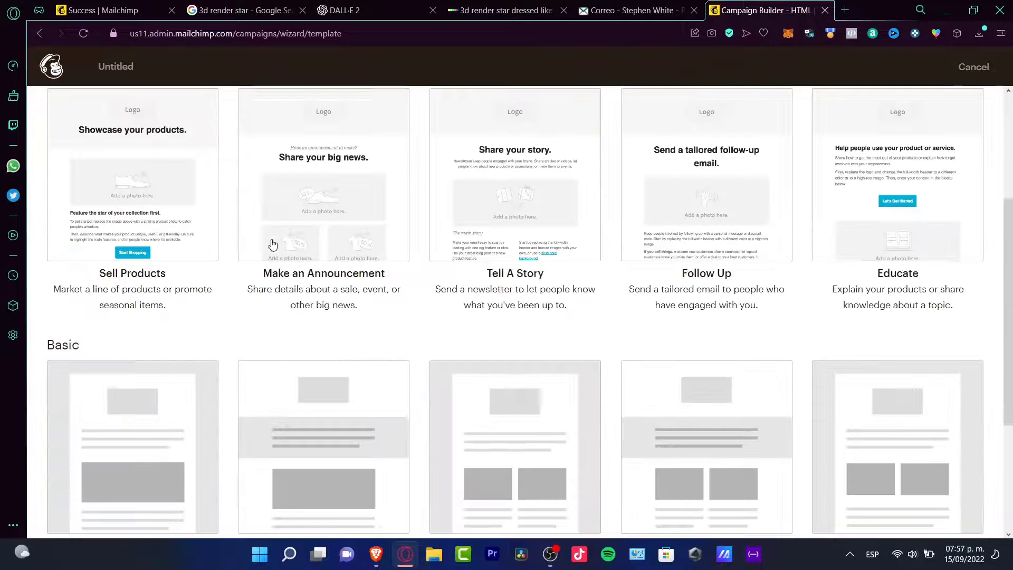
left_click(283, 231)
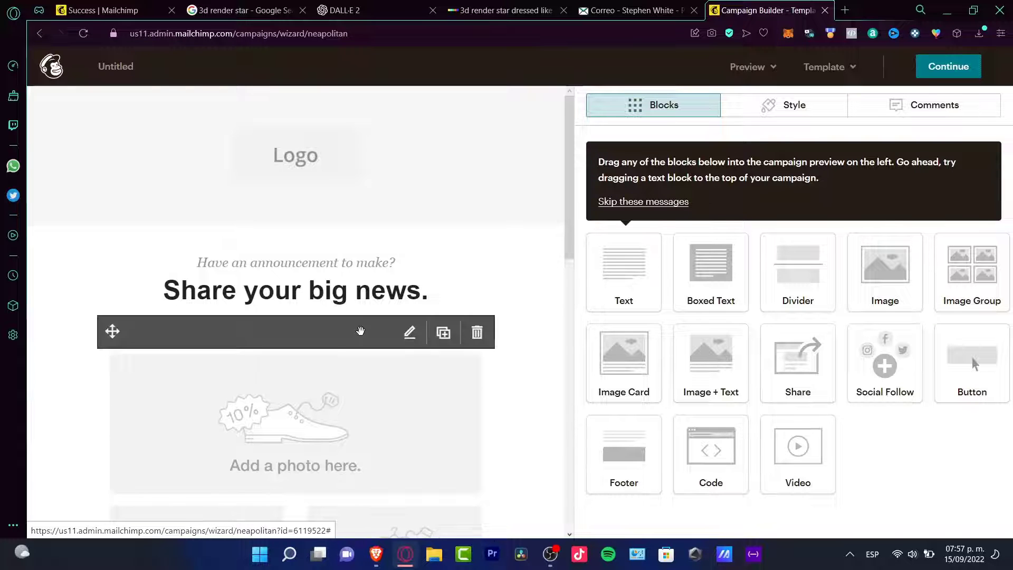
- Replace the email's headline "Share your big news." with "Giveaway"
scroll(275, 323, "down", 8)
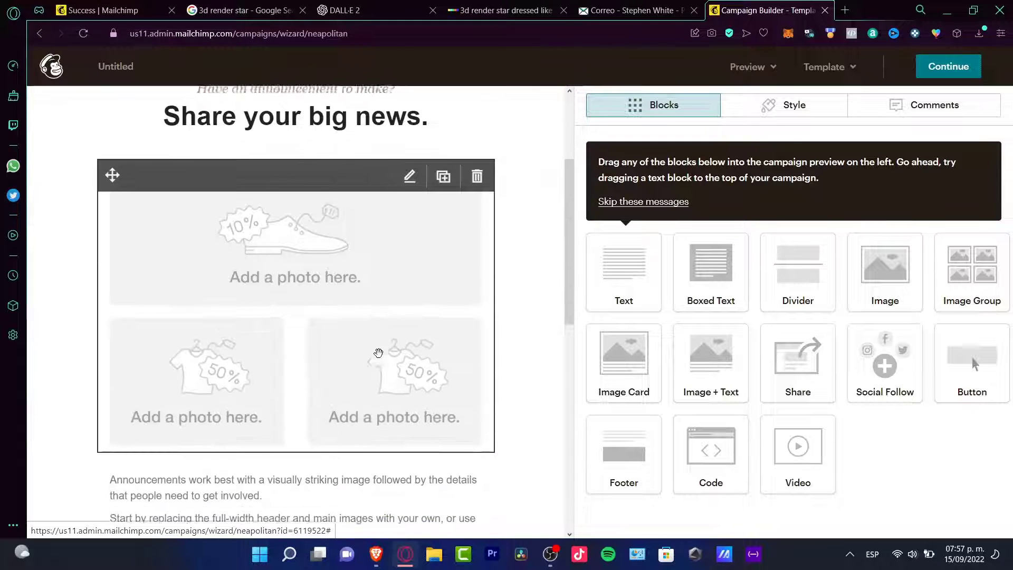
scroll(380, 357, "down", 6)
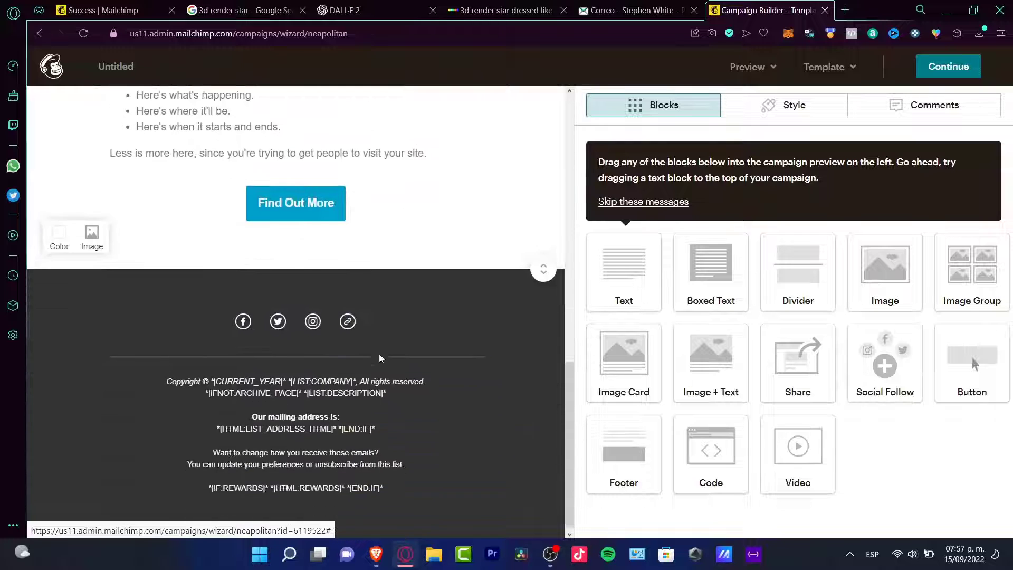
scroll(379, 353, "up", 12)
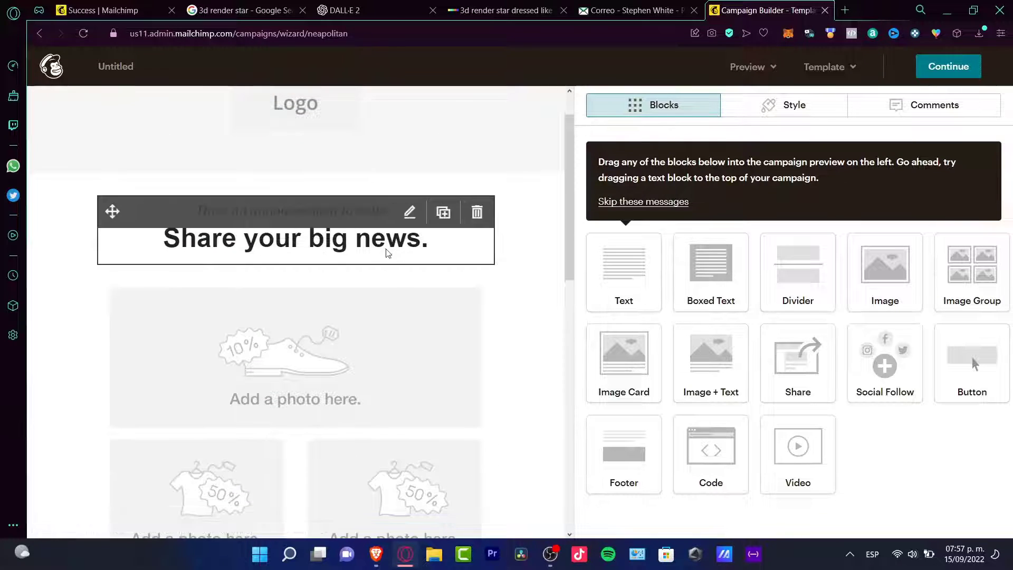
left_click(347, 243)
triple_click(720, 251)
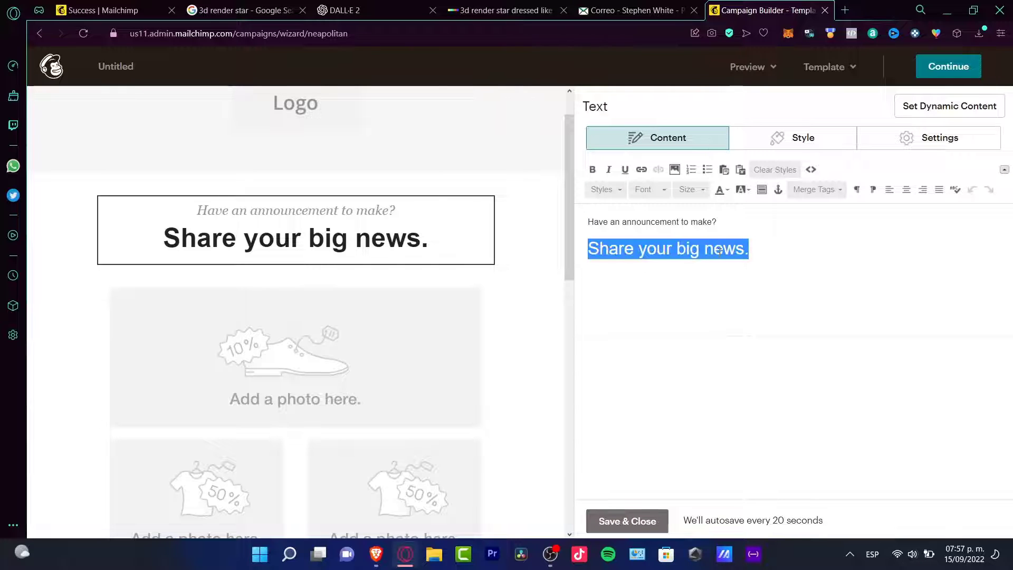
type("Surpse")
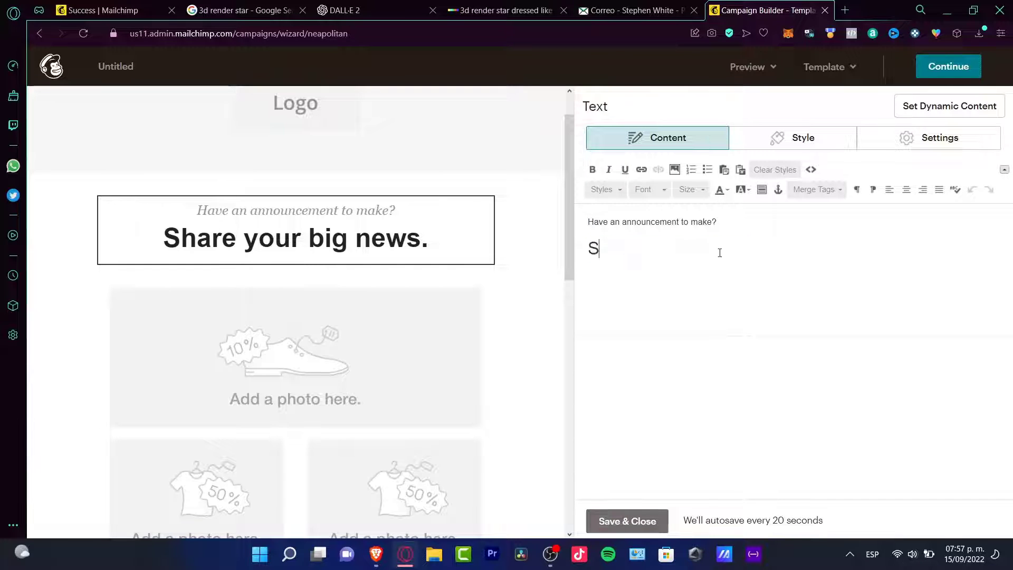
key("BackSpace")
key("BackSpace")
key("BackSpace")
key("BackSpace")
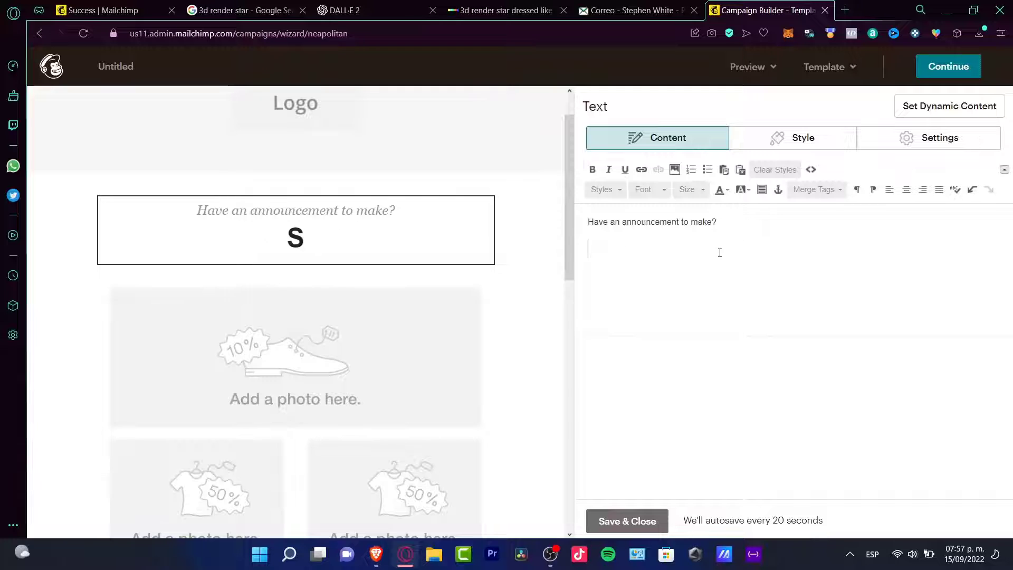
type("Giveaway")
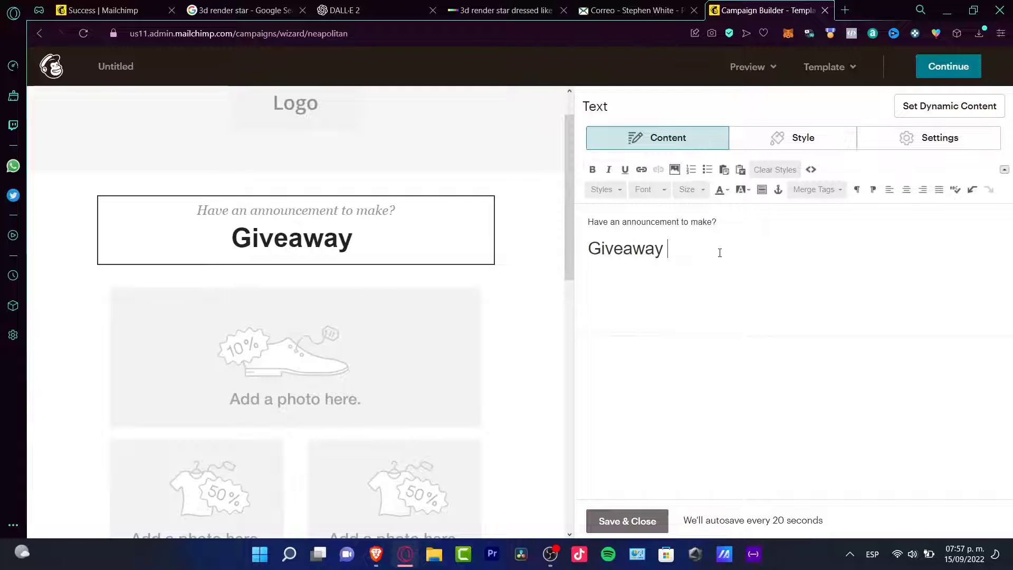
key("BackSpace")
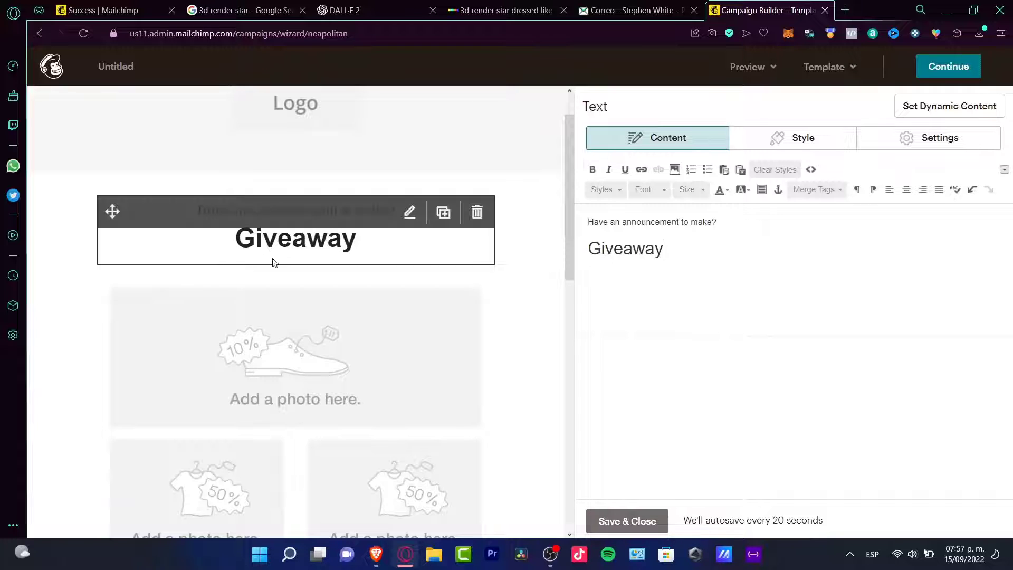
- Select the image group below the Giveaway headline and replace its announcement-full.png image
left_click(326, 353)
left_click(387, 400)
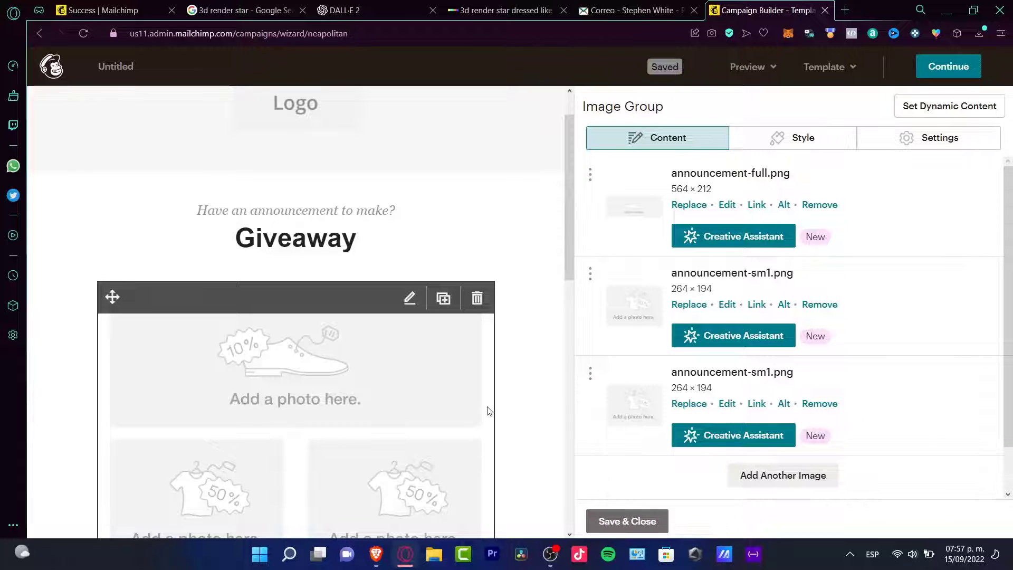
scroll(489, 411, "down", 2)
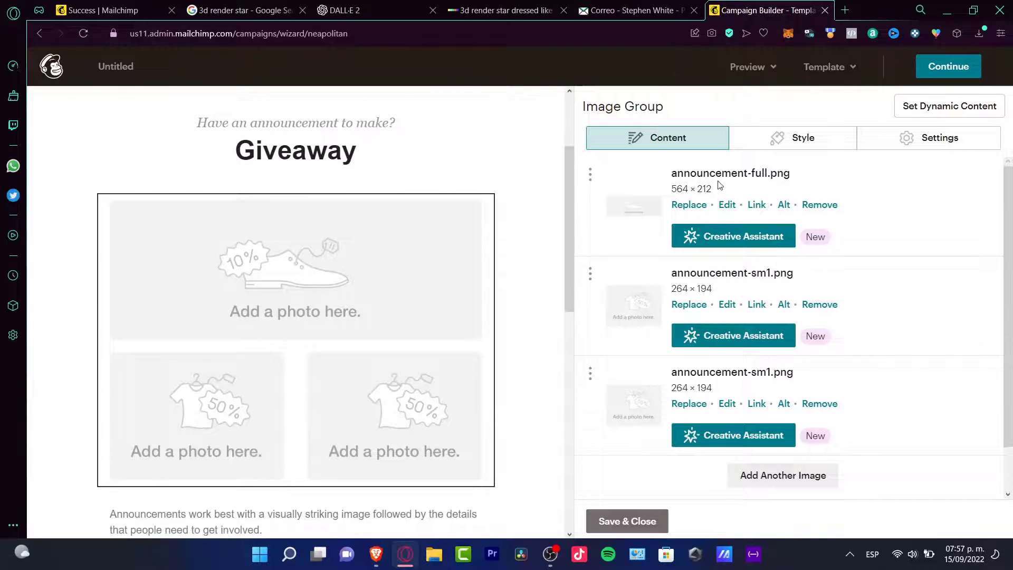
left_click(684, 207)
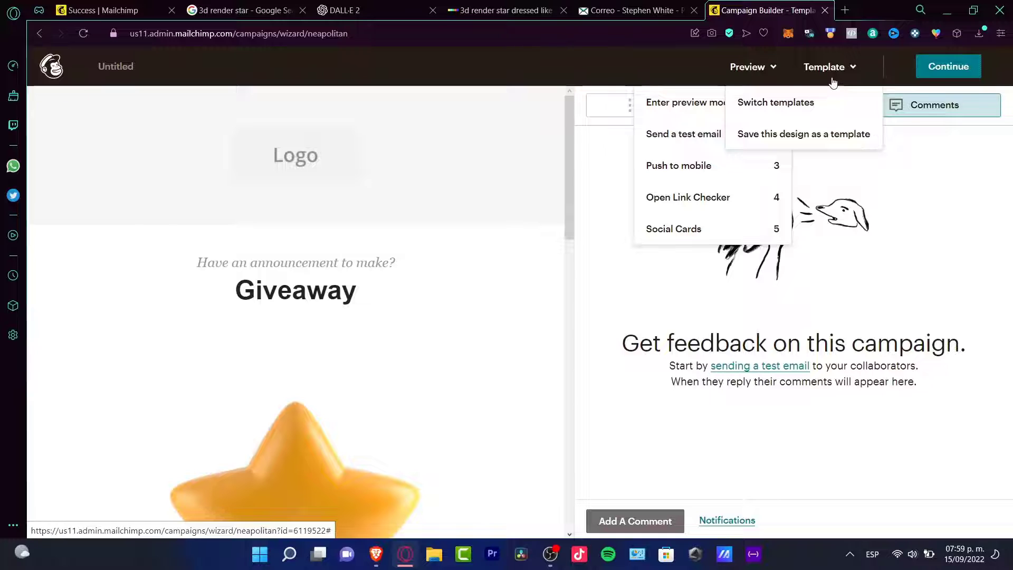
left_click(700, 136)
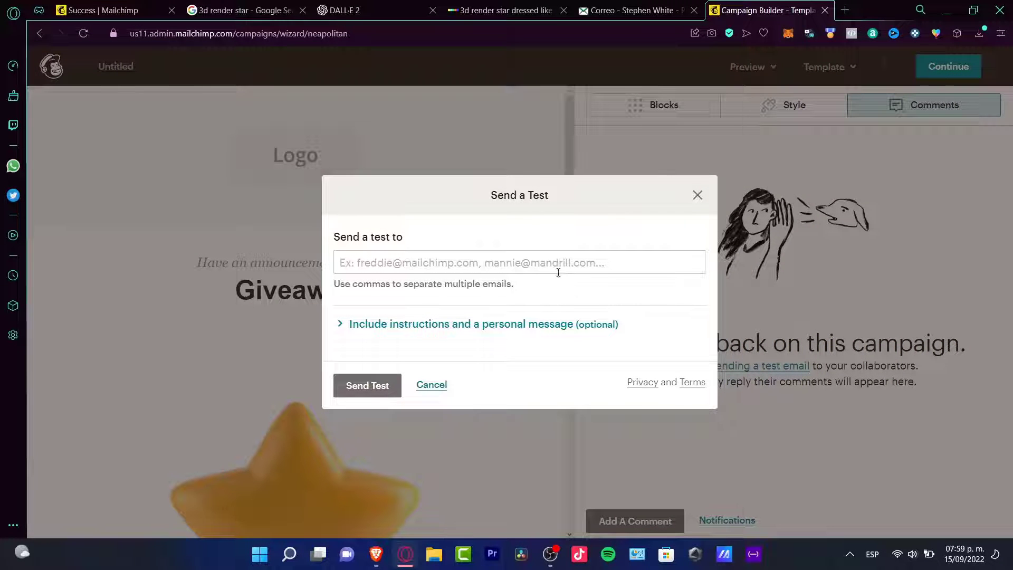
left_click(559, 265)
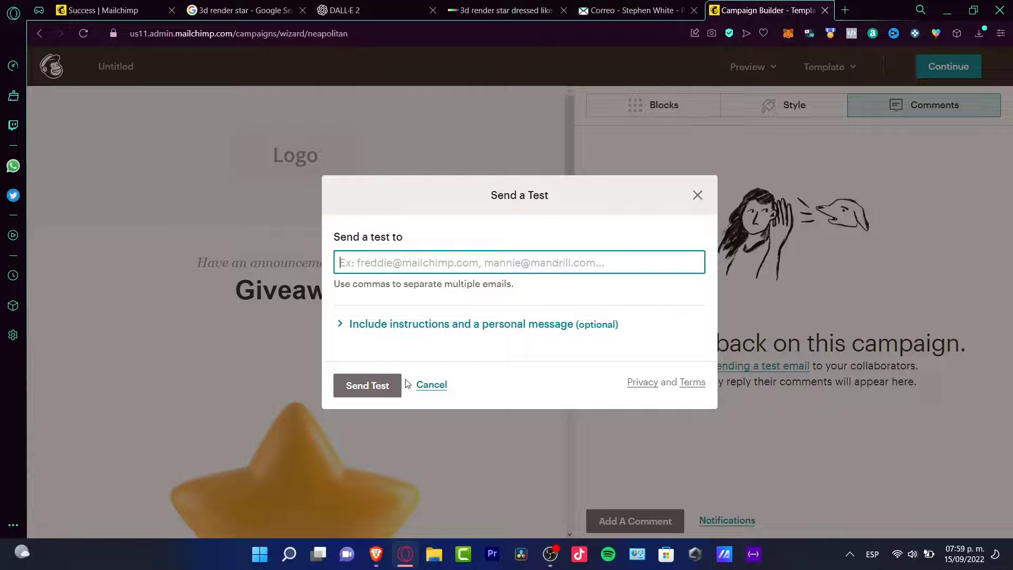
left_click(432, 385)
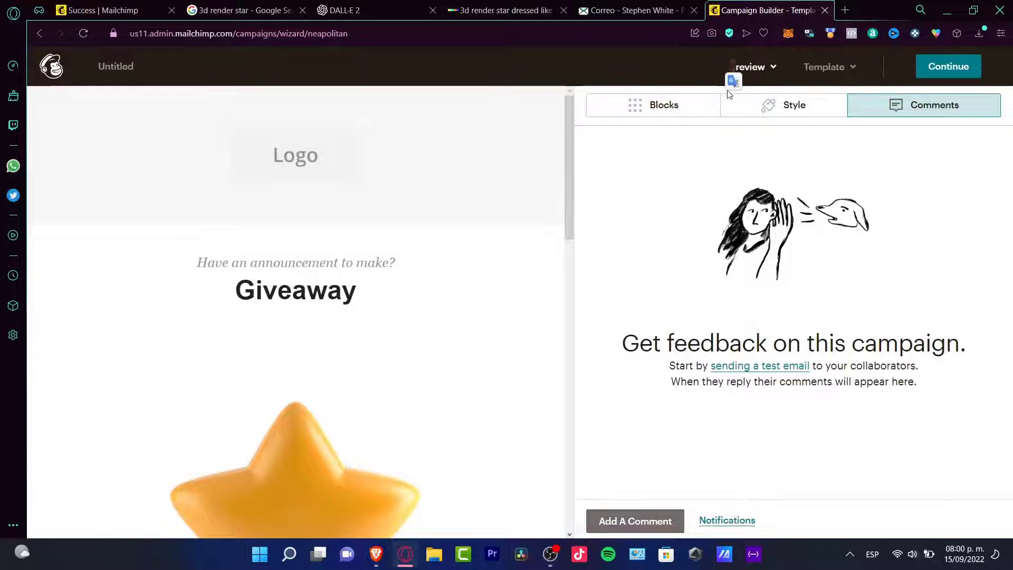
- Send a test of the Giveaway email, entering the recipient's email address
left_click(751, 67)
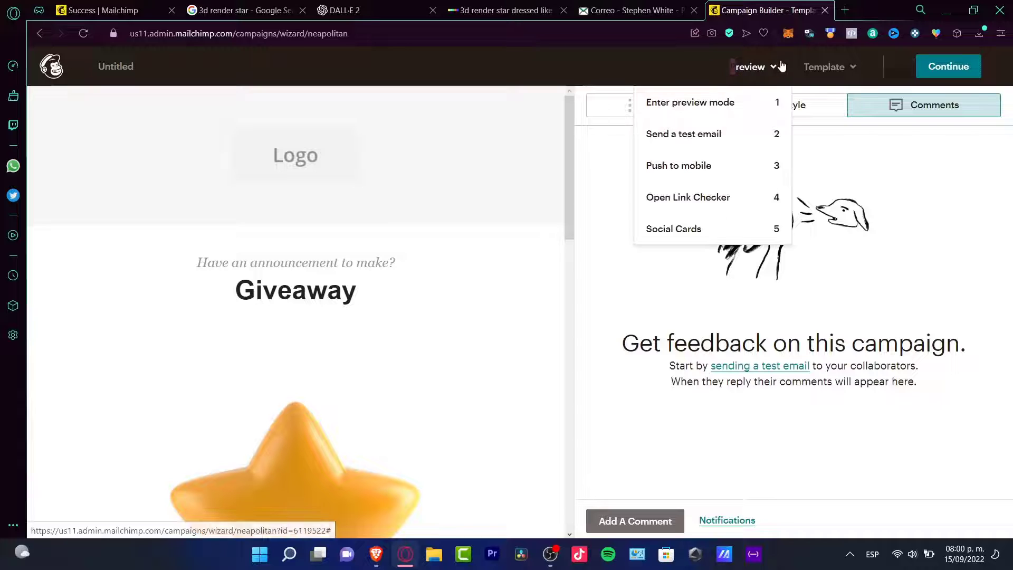
left_click(721, 135)
left_click(552, 263)
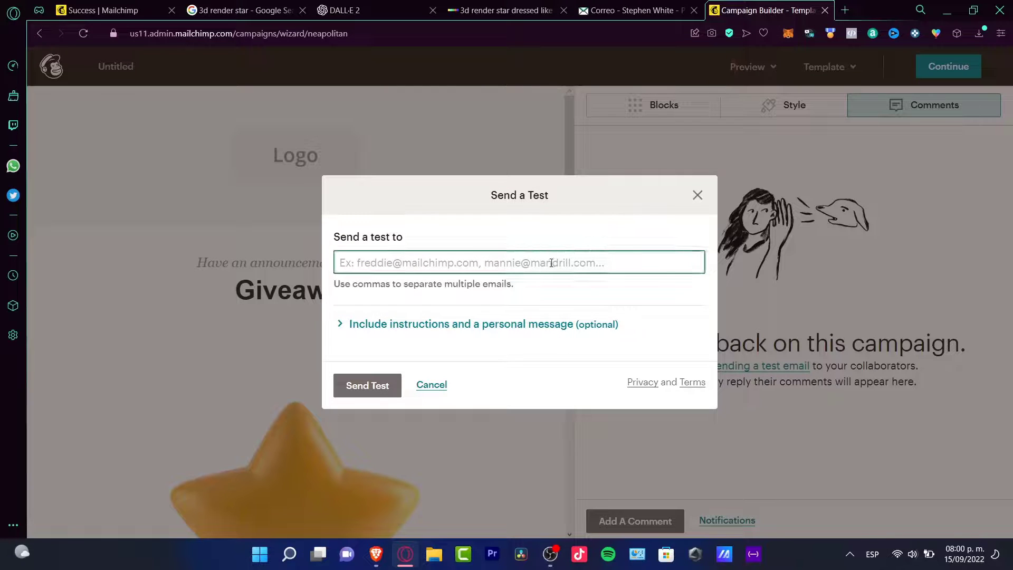
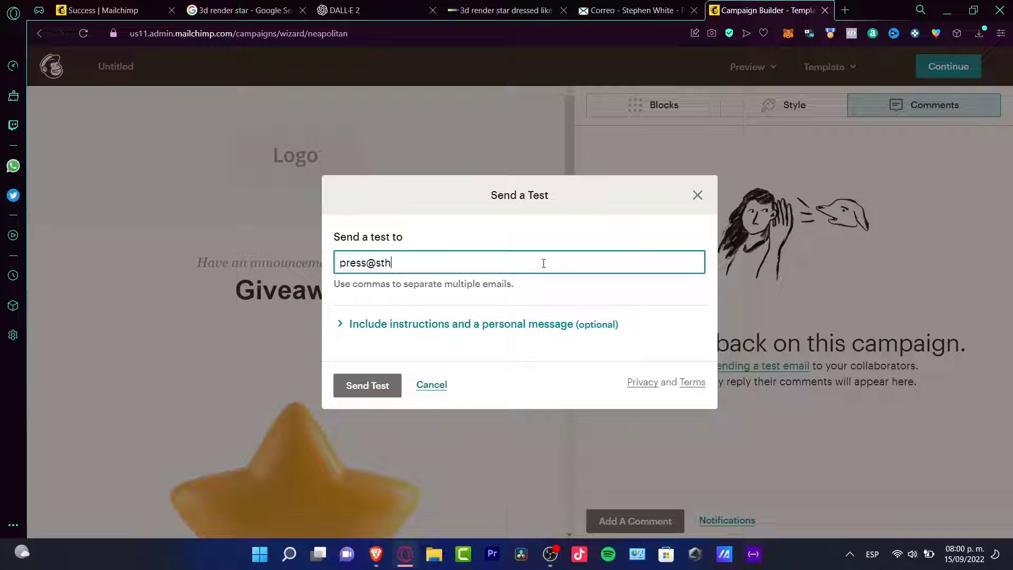
left_click(399, 381)
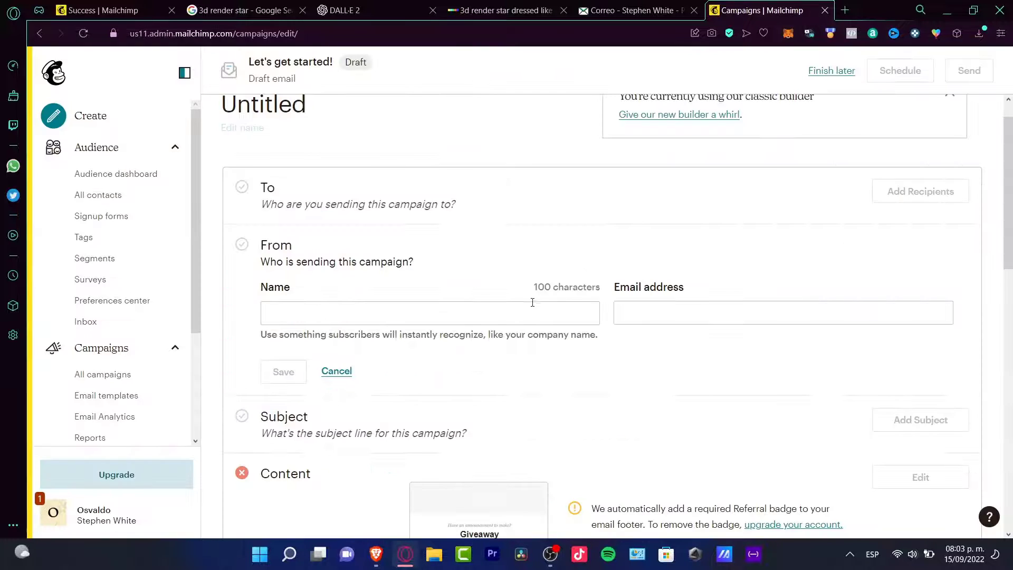
- Examine the campaign draft's From section with its name and email address fields, and the Subject section
left_click(524, 308)
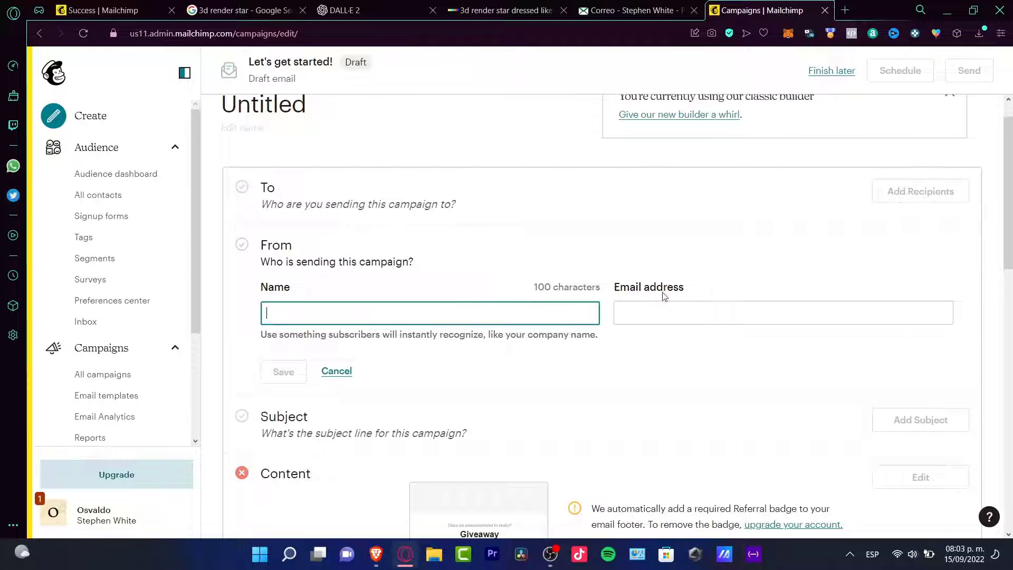
left_click(675, 306)
scroll(679, 372, "down", 2)
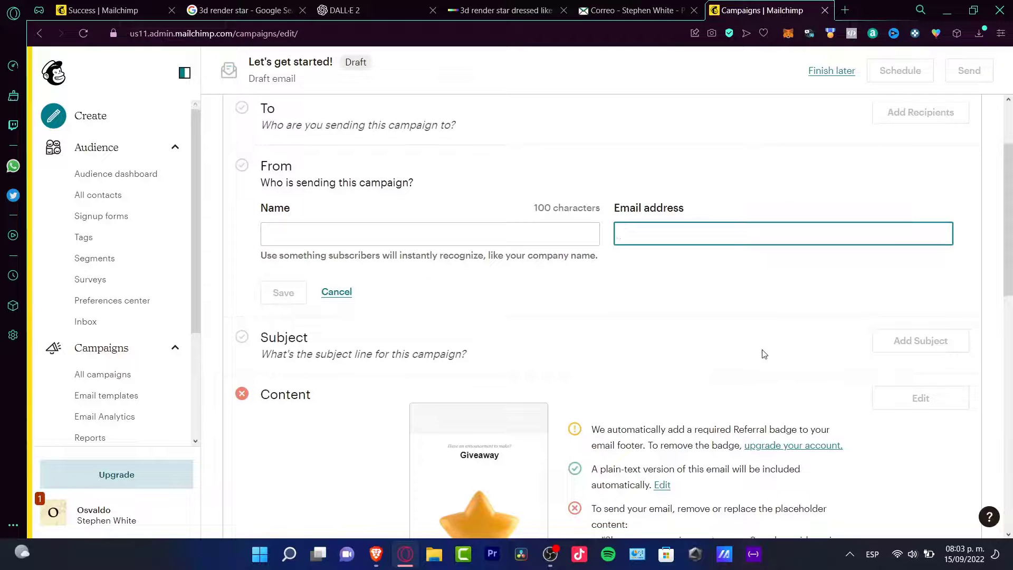
left_click_drag(356, 357, 478, 366)
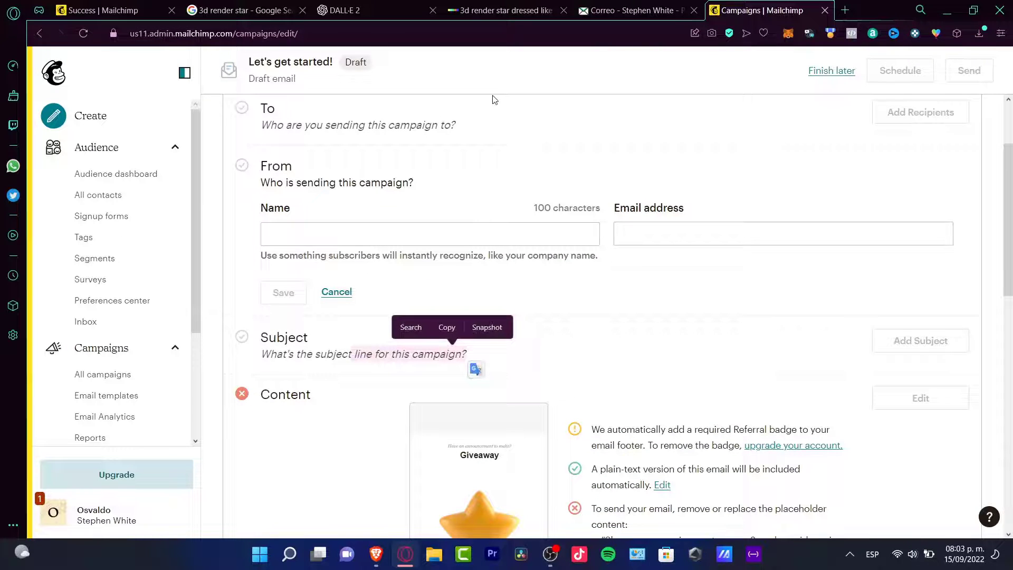
- Switch to the webmail inbox and check it for the test email sent from Mailchimp
left_click(640, 10)
scroll(320, 168, "up", 5)
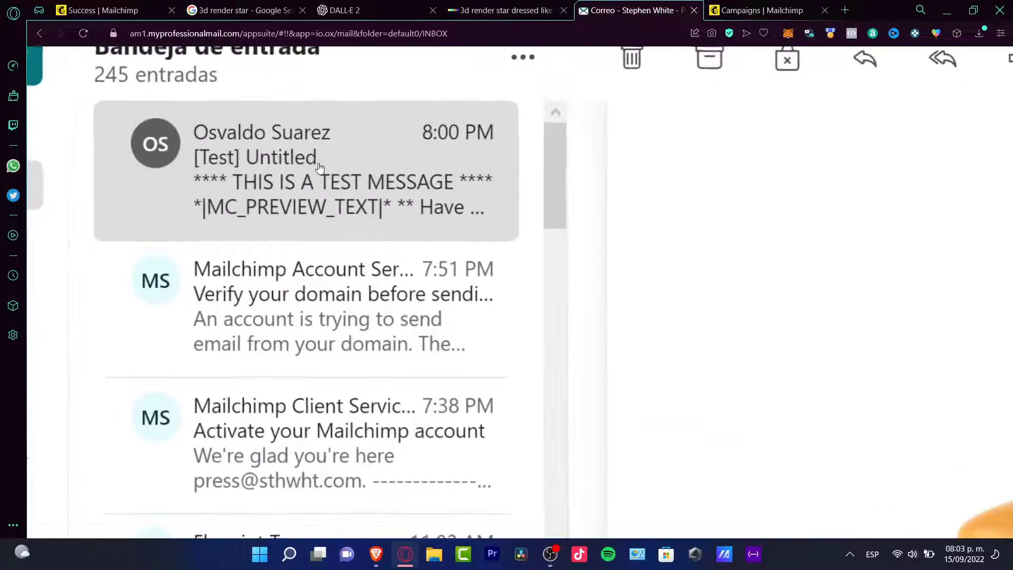
scroll(306, 267, "down", 1)
scroll(306, 267, "up", 1)
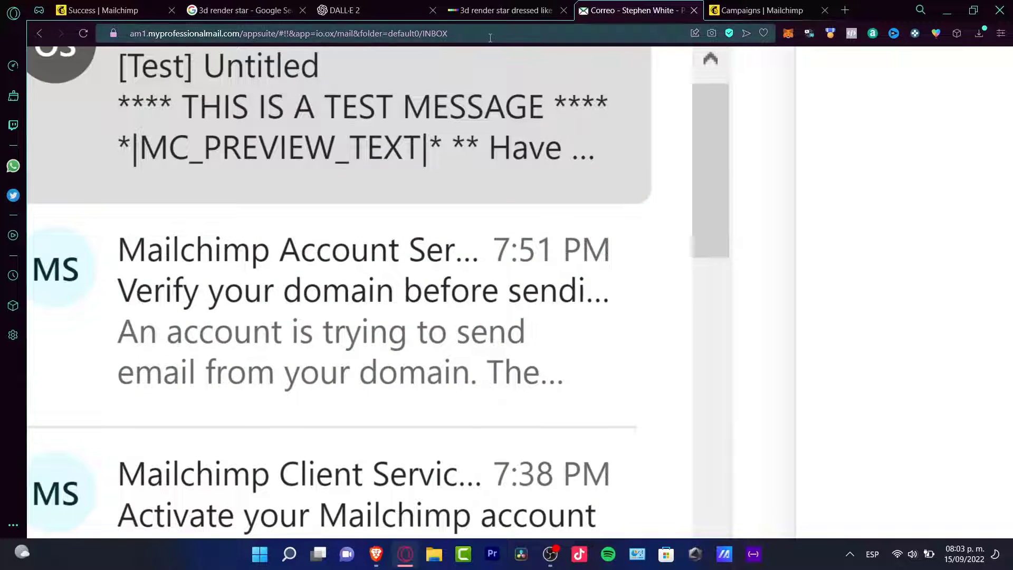
- Return to the Mailchimp campaign draft and review its content notes, campaign link, social post options and tracking settings
left_click(763, 10)
scroll(616, 316, "down", 6)
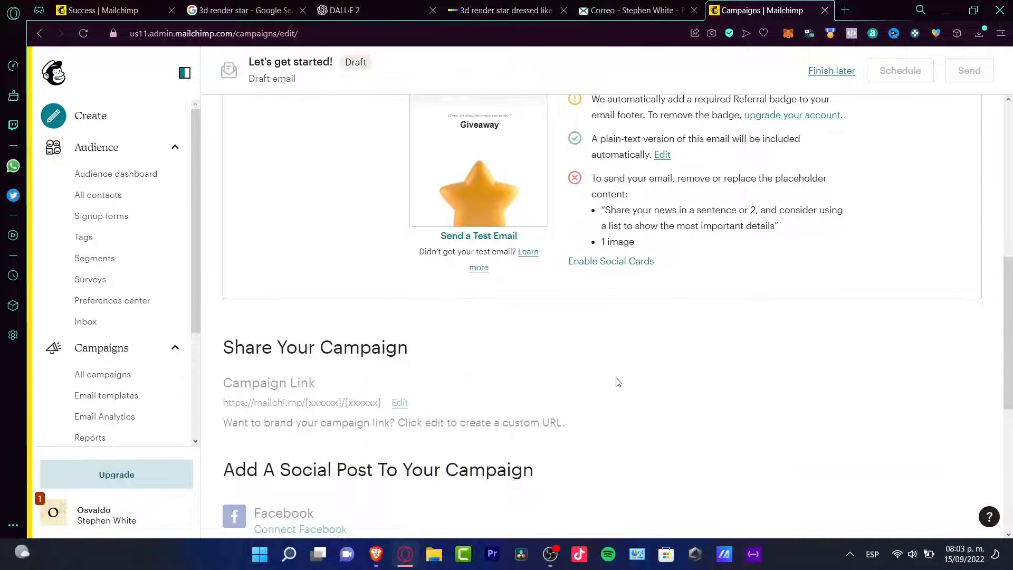
scroll(618, 380, "down", 5)
scroll(618, 382, "down", 2)
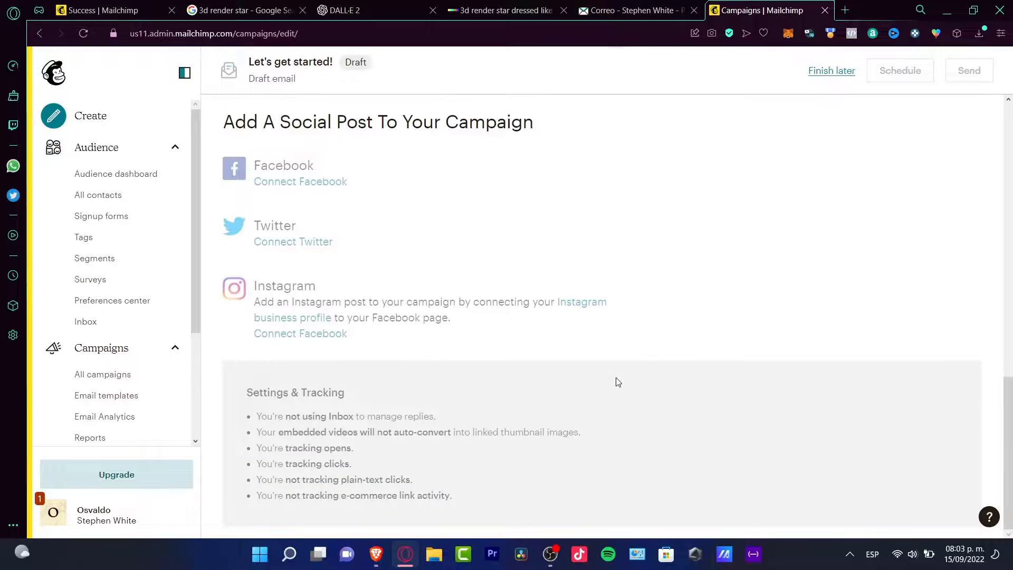
scroll(616, 382, "up", 13)
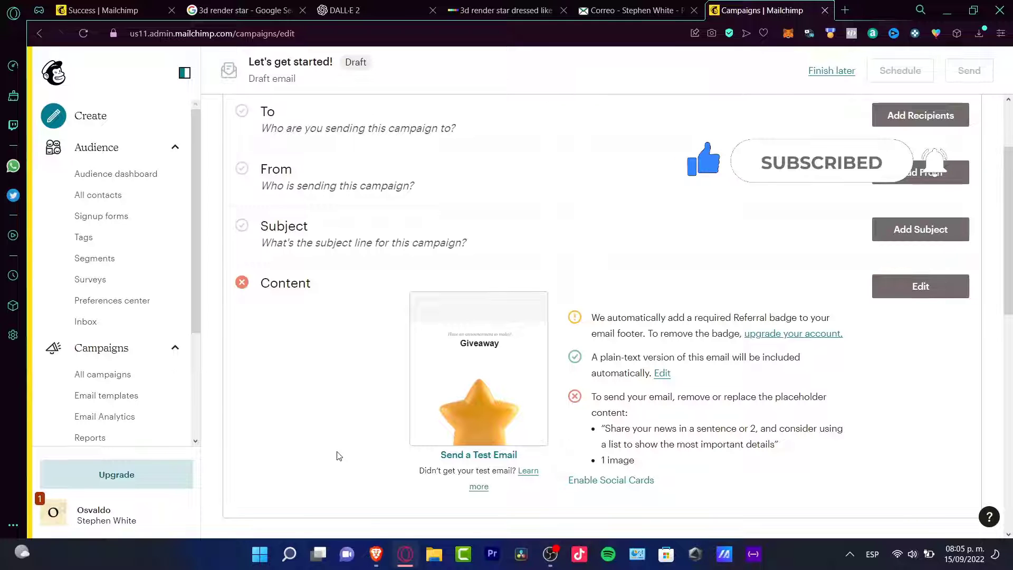
left_click(694, 11)
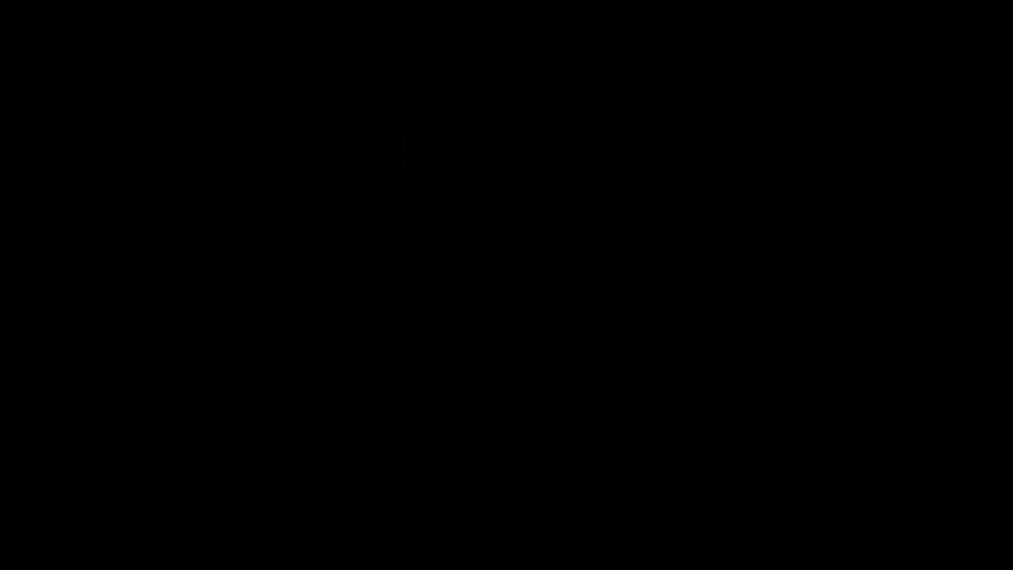